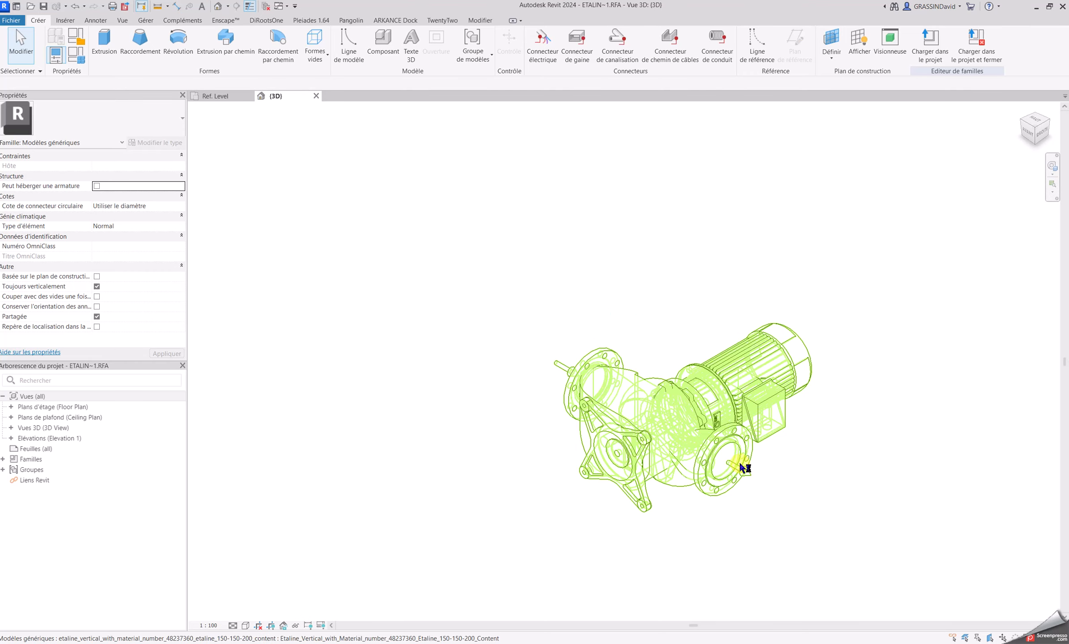
Step: Open the Left elevation view and set its detail level to the finest option
double_click(40, 439)
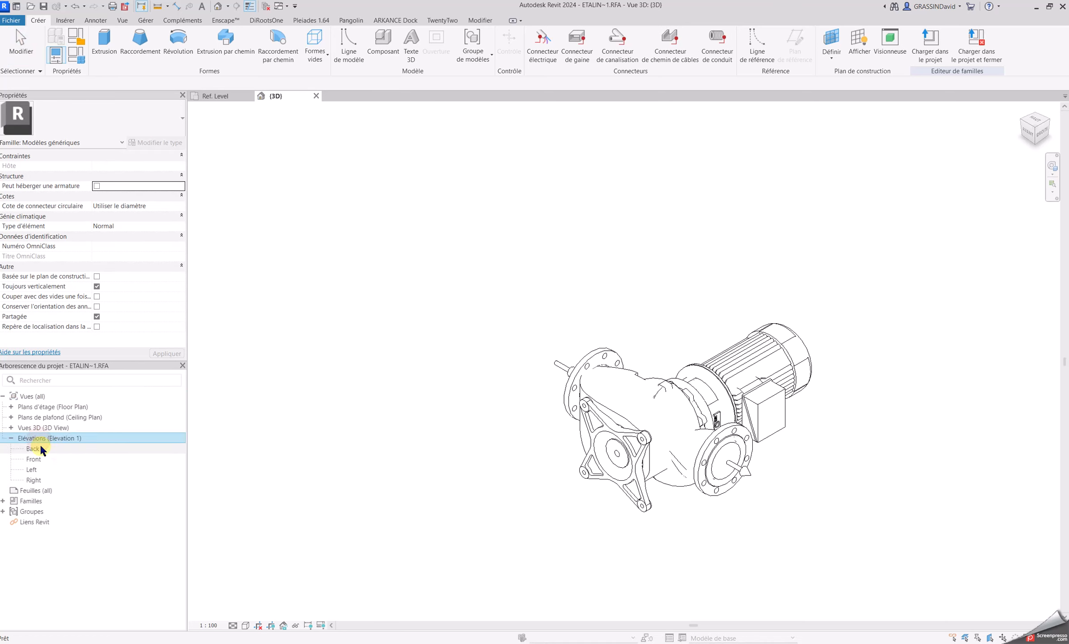
double_click(31, 469)
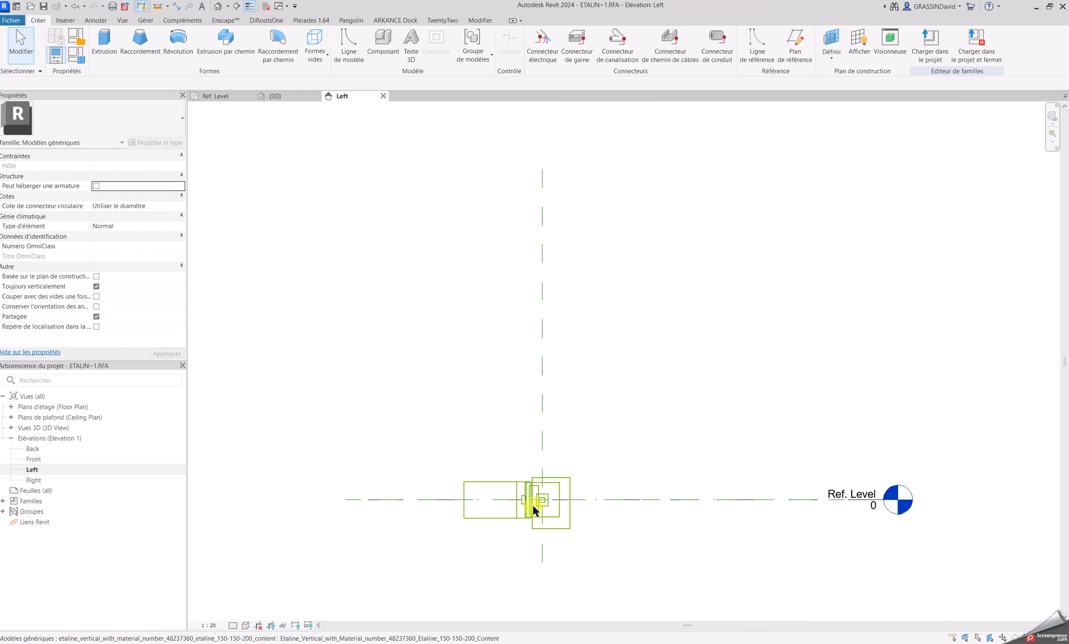
left_click(232, 625)
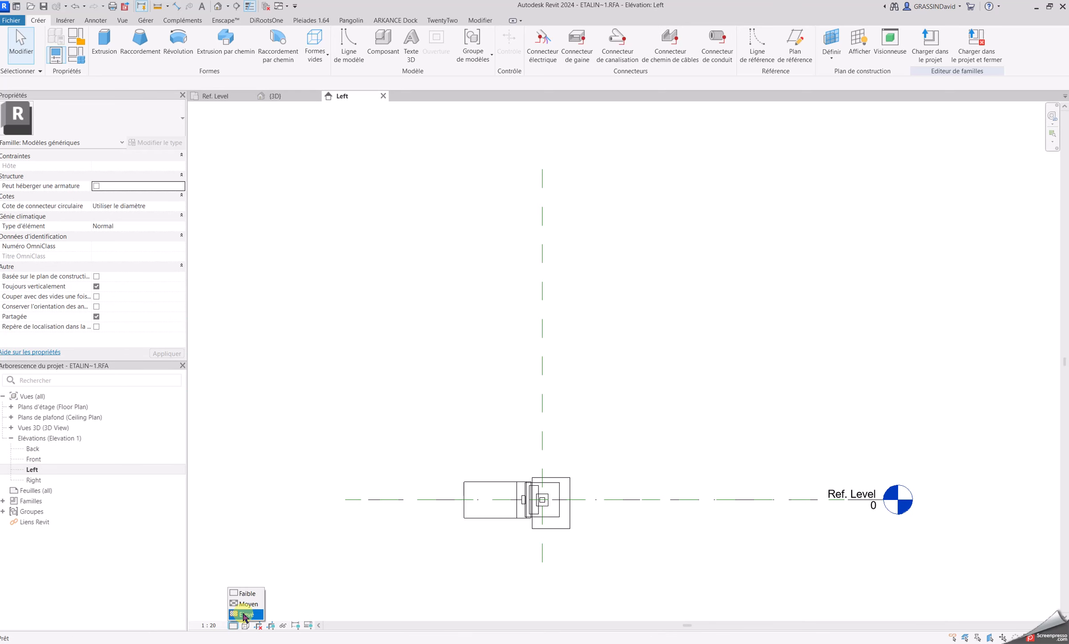
left_click(245, 615)
Step: Try to rotate the nested pump family 90° clockwise in the Left elevation
left_click(578, 526)
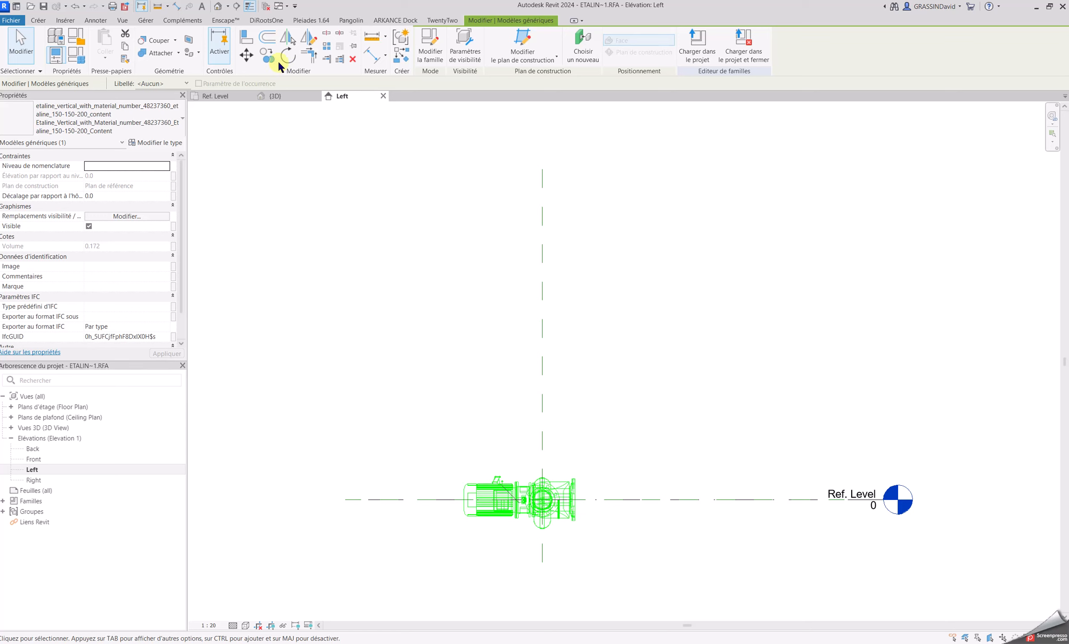
left_click(295, 57)
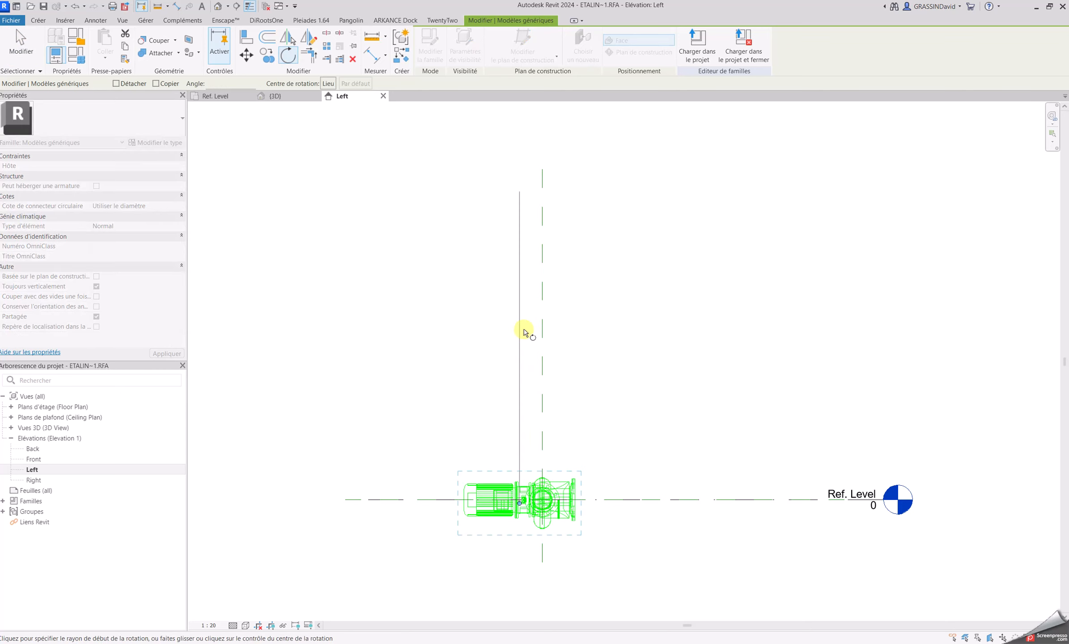
left_click(520, 332)
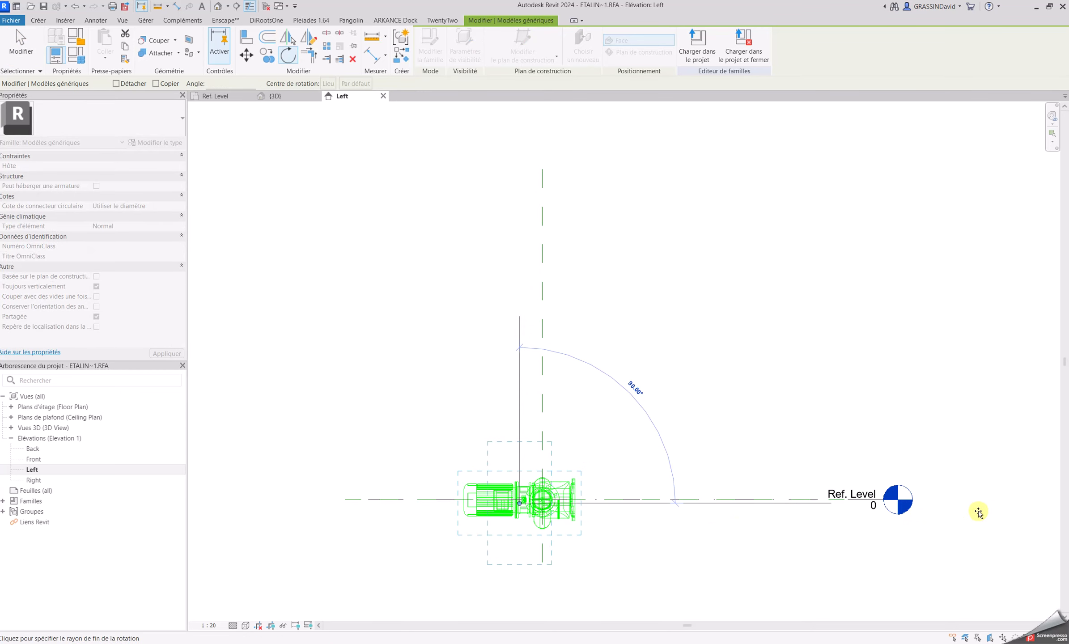
left_click(995, 513)
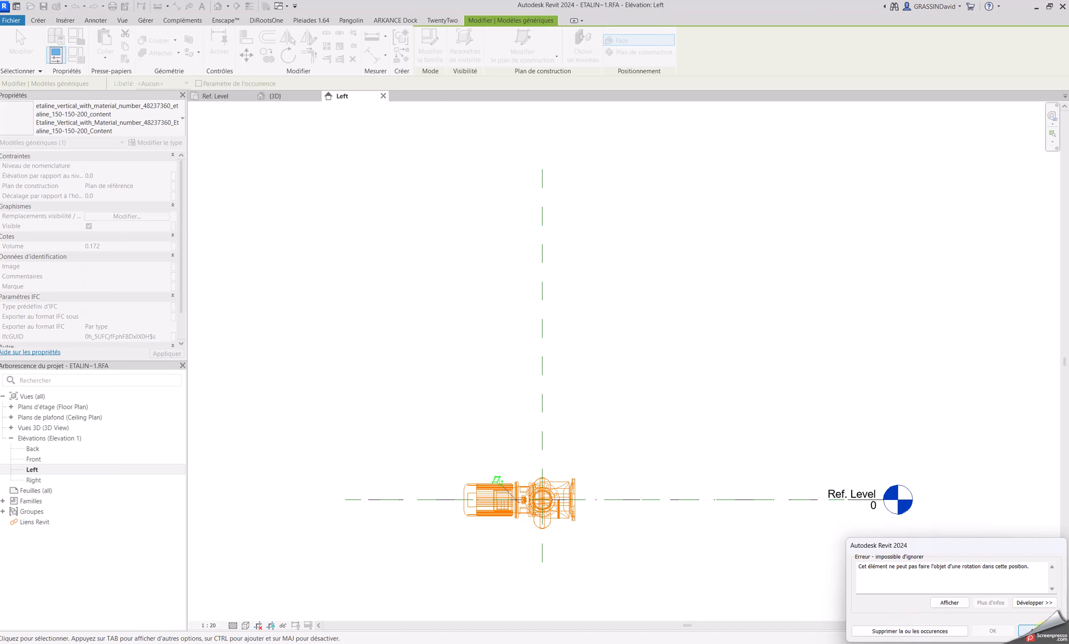
left_click(1034, 631)
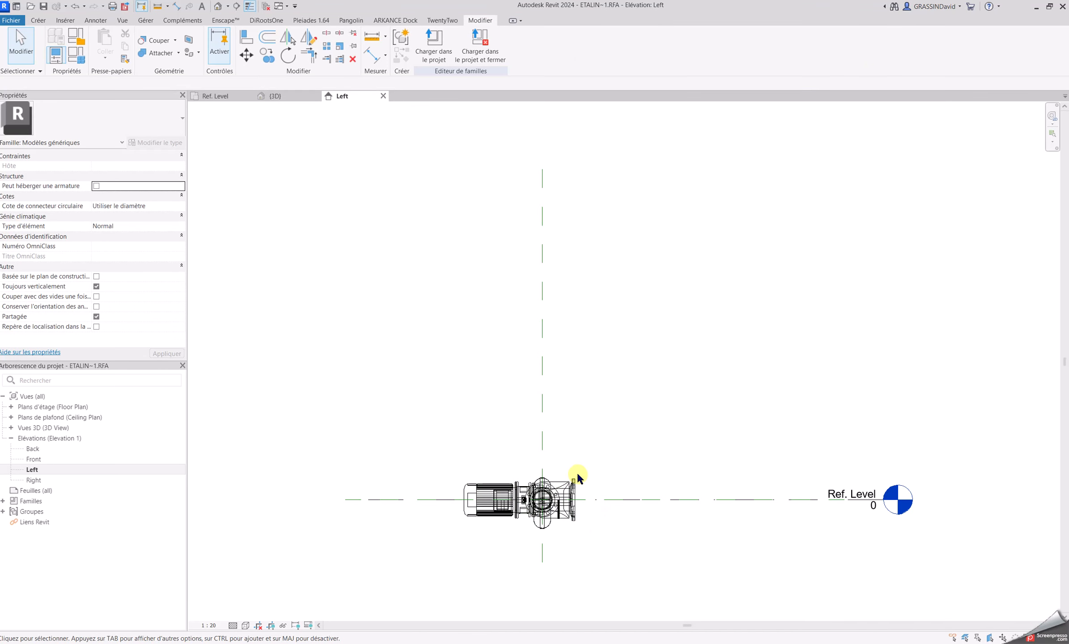
Step: Export the 3D view View 1 as an ACIS SAT file in the pump's folder, using the prefix ETALIN~1
left_click(20, 21)
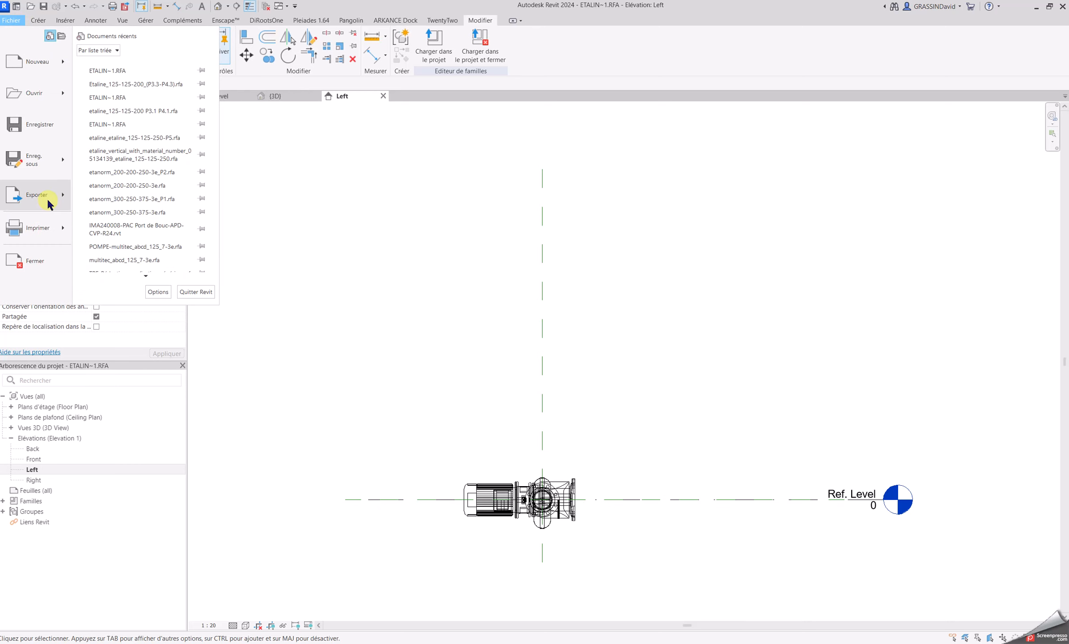
mouse_move(49, 203)
left_click(203, 76)
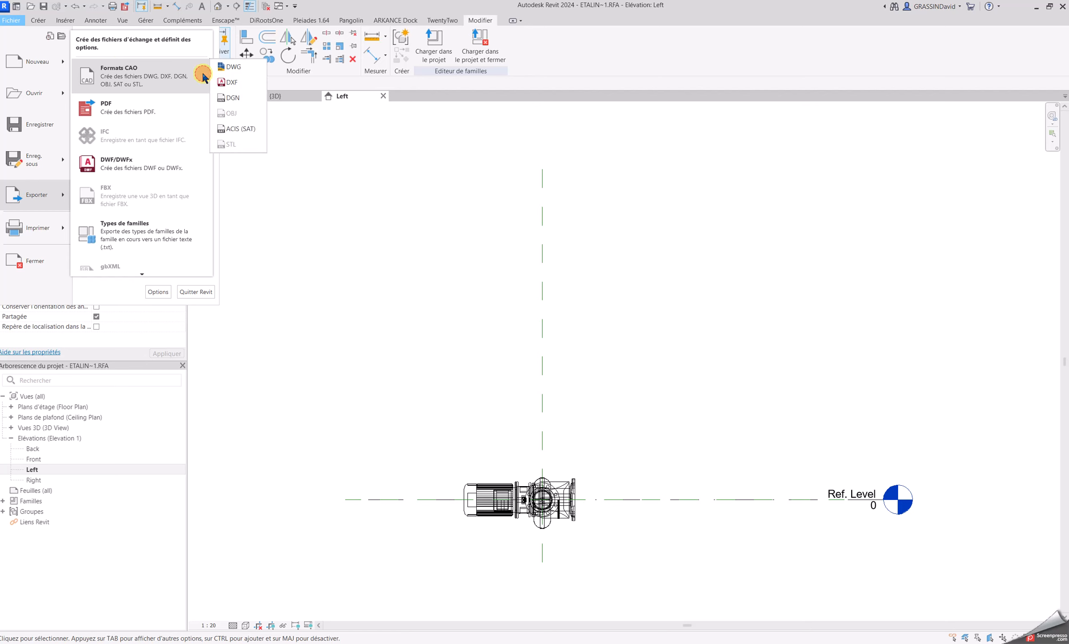
left_click(240, 128)
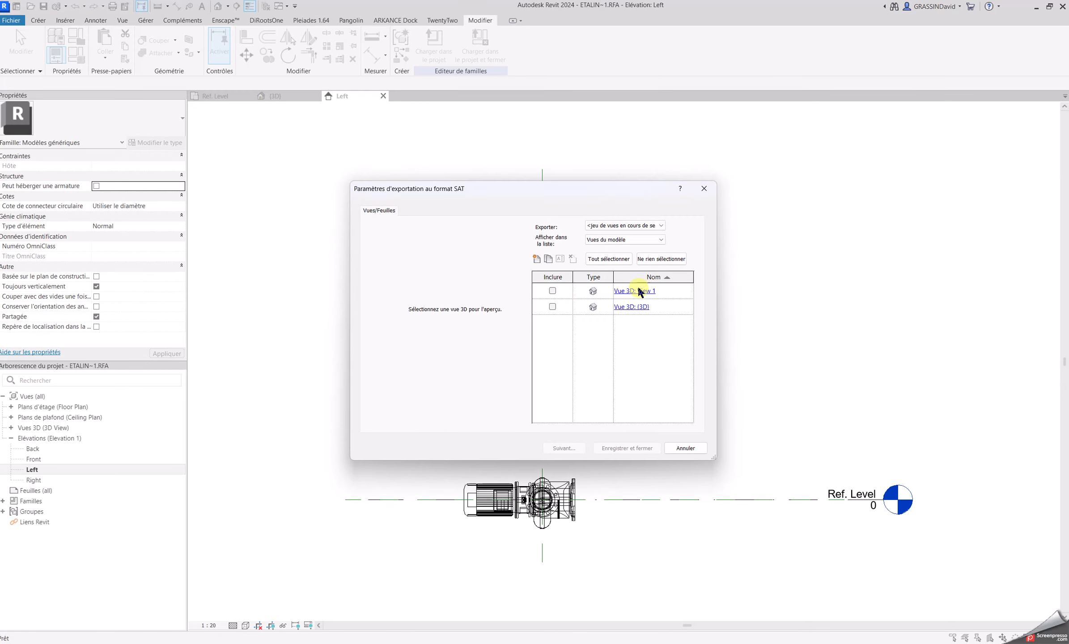
left_click(553, 290)
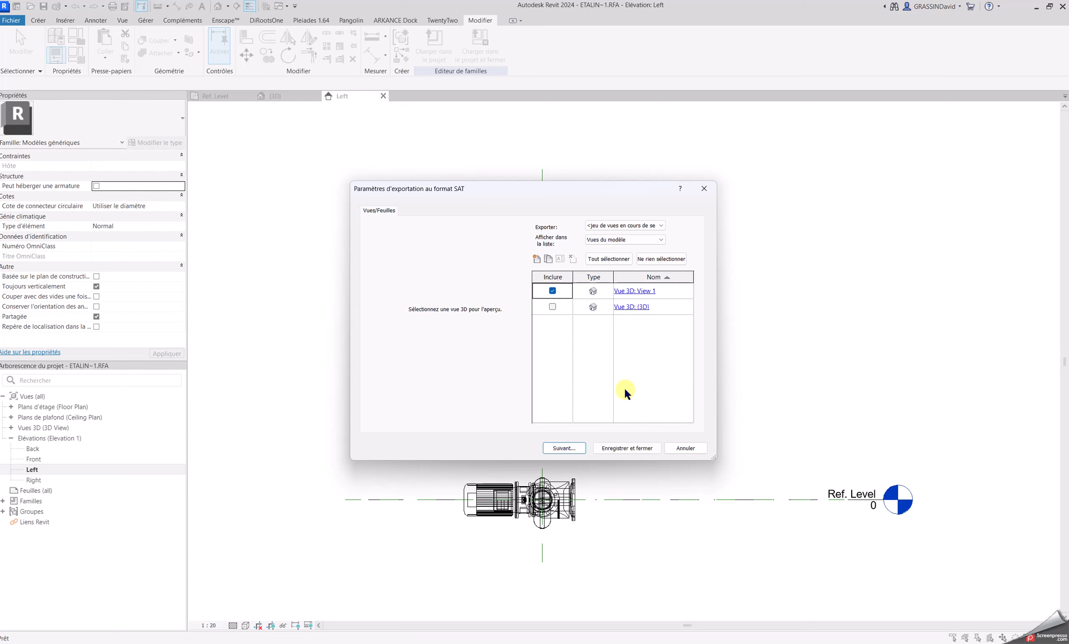
left_click(571, 448)
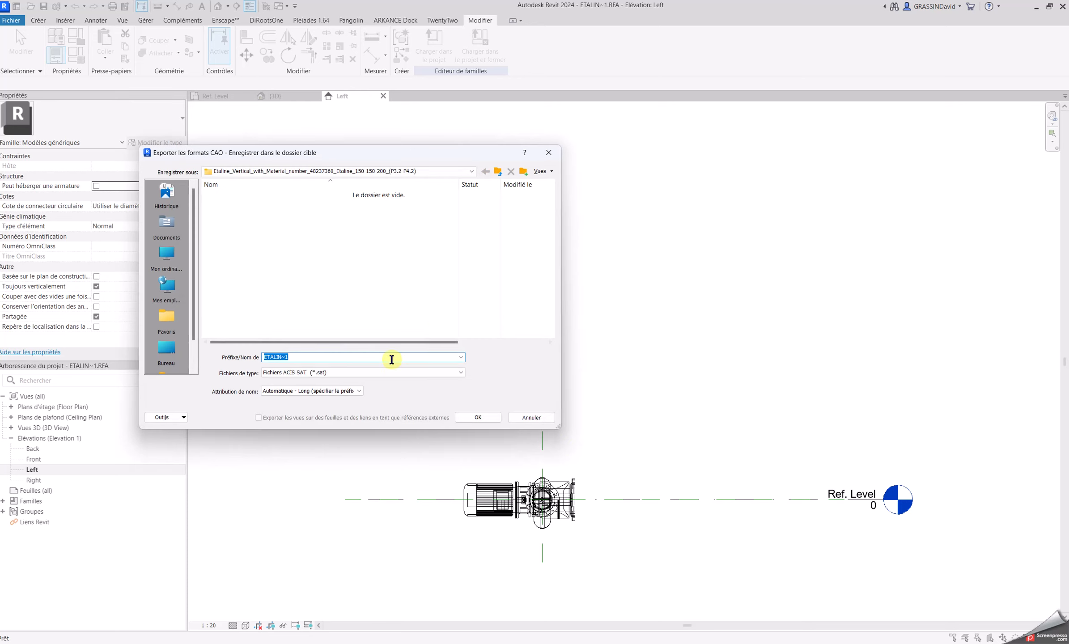
left_click(496, 420)
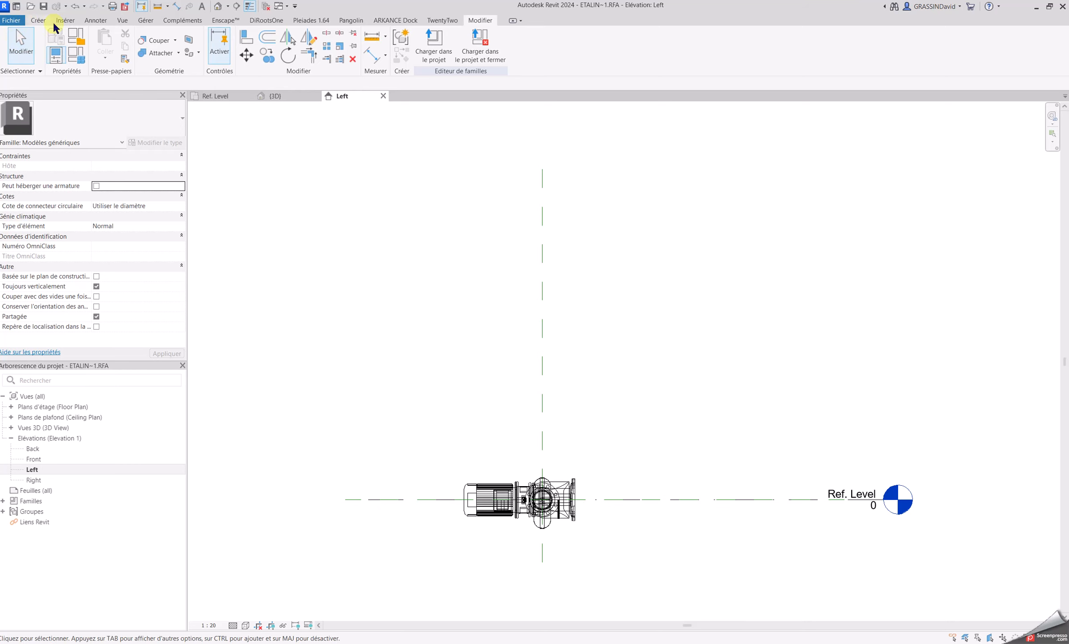
Step: Import the CAD file "ETALIN~1 - Vue 3D - View 1.sat" into the family
left_click(66, 20)
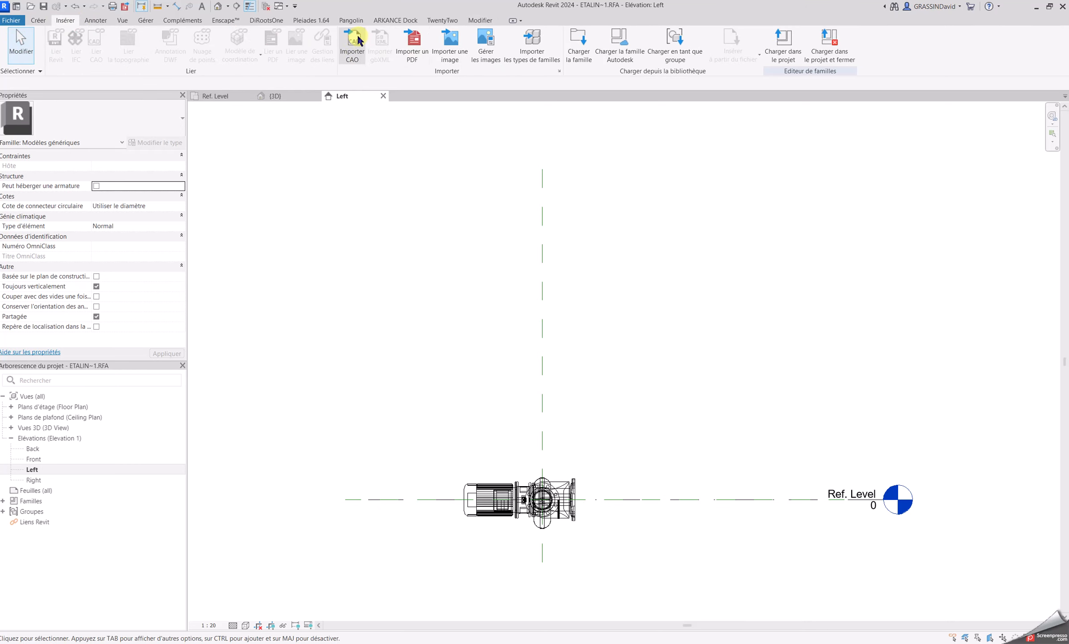
left_click(352, 45)
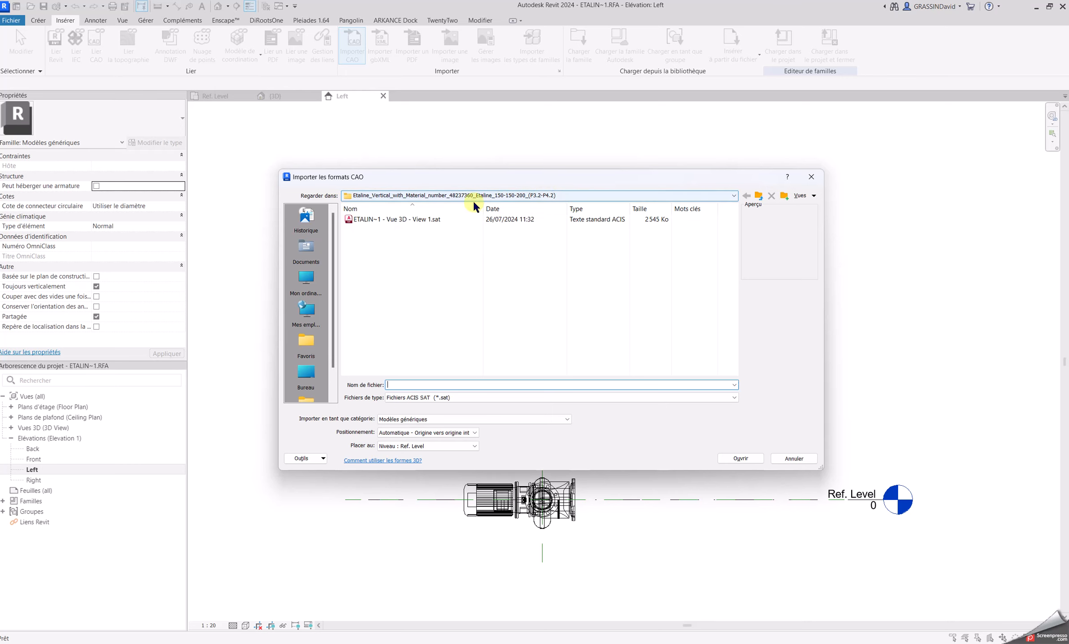
left_click(419, 220)
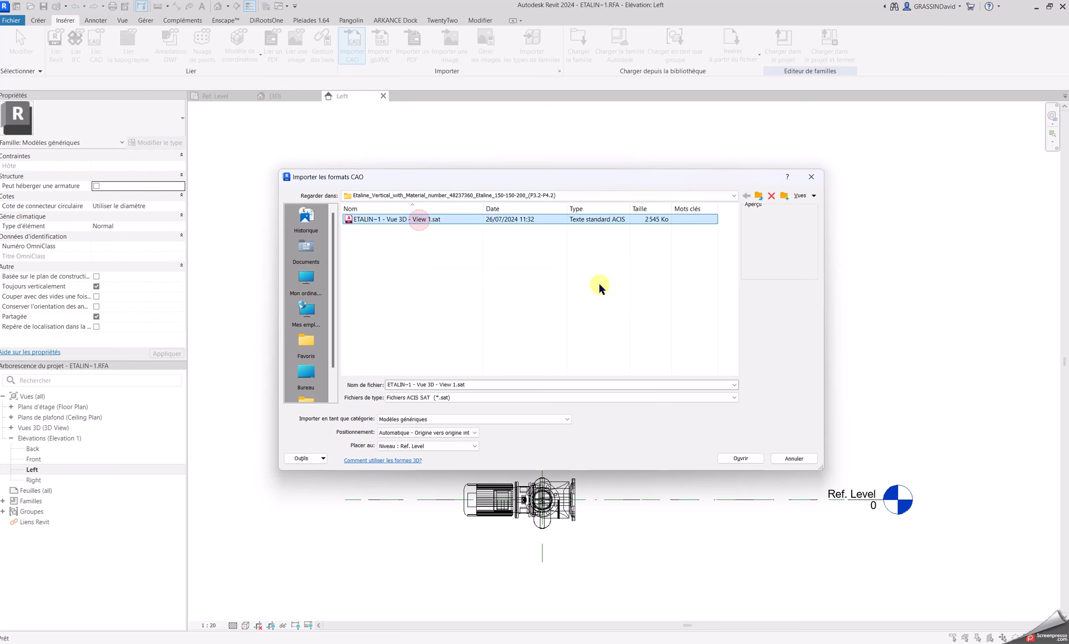
left_click(742, 458)
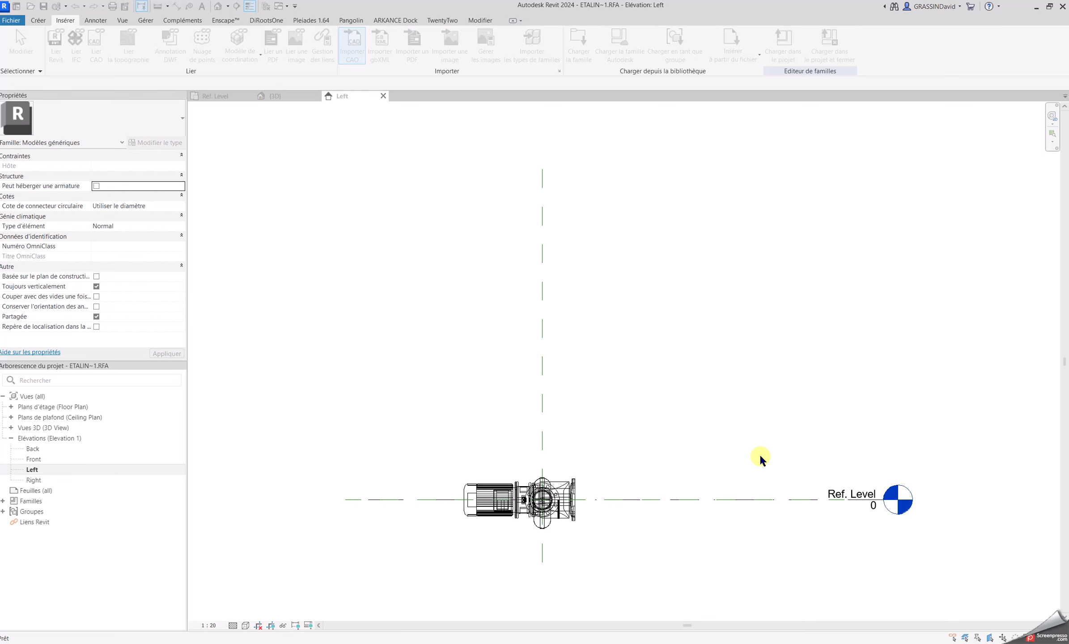
Step: Move the original nested pump off the imported geometry, about 812 left of the vertical reference plane and about 937 above Ref. Level
left_click(541, 524)
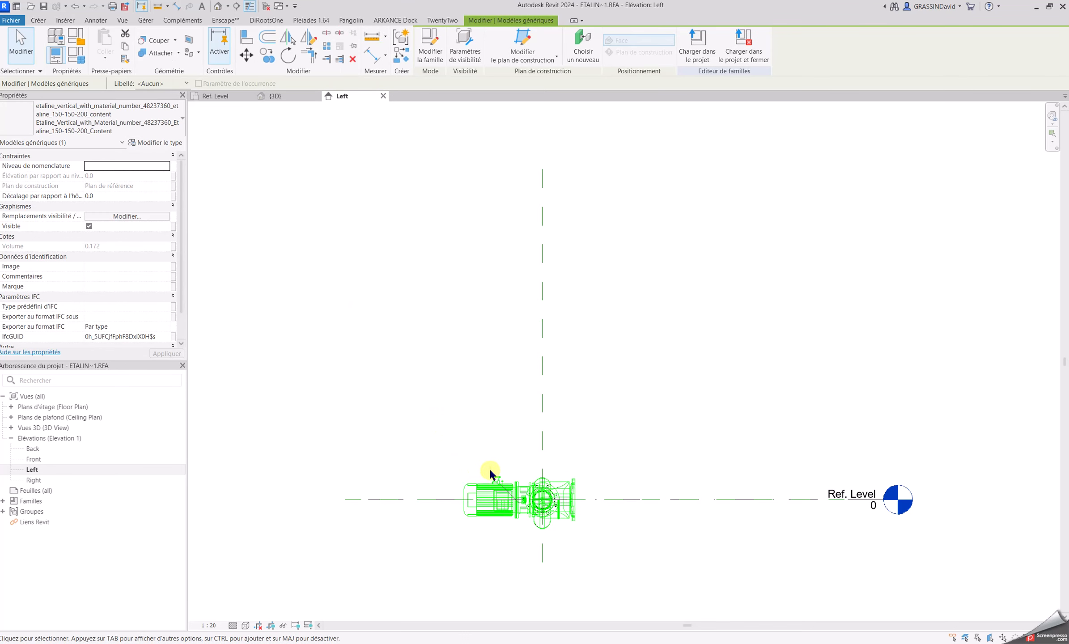
left_click_drag(518, 487, 420, 375, "ctrl")
left_click(626, 439)
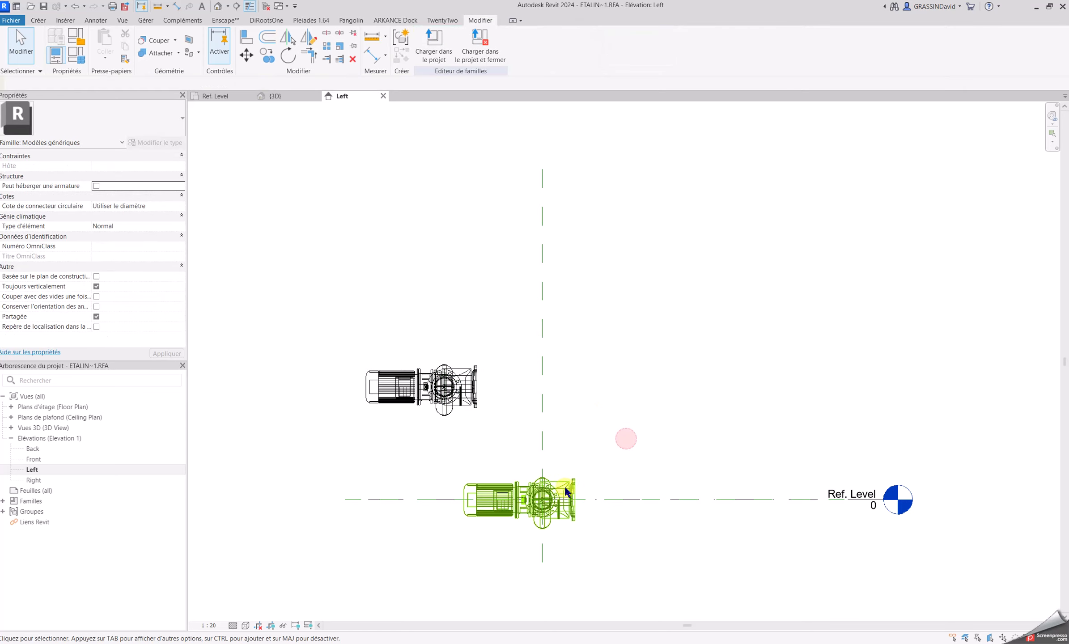
left_click(566, 492)
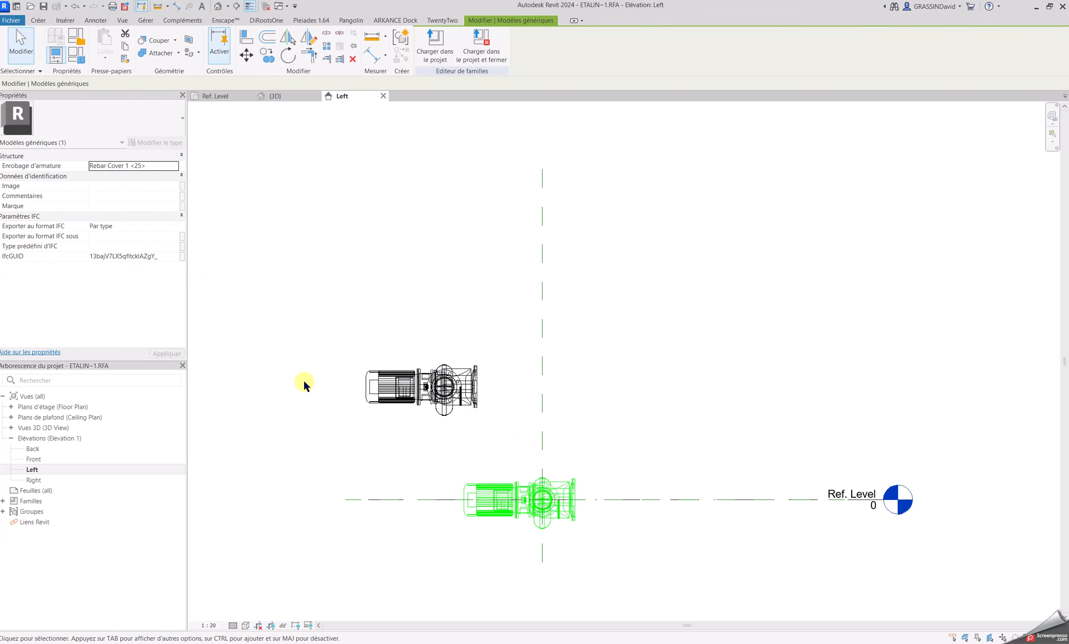
left_click(449, 399)
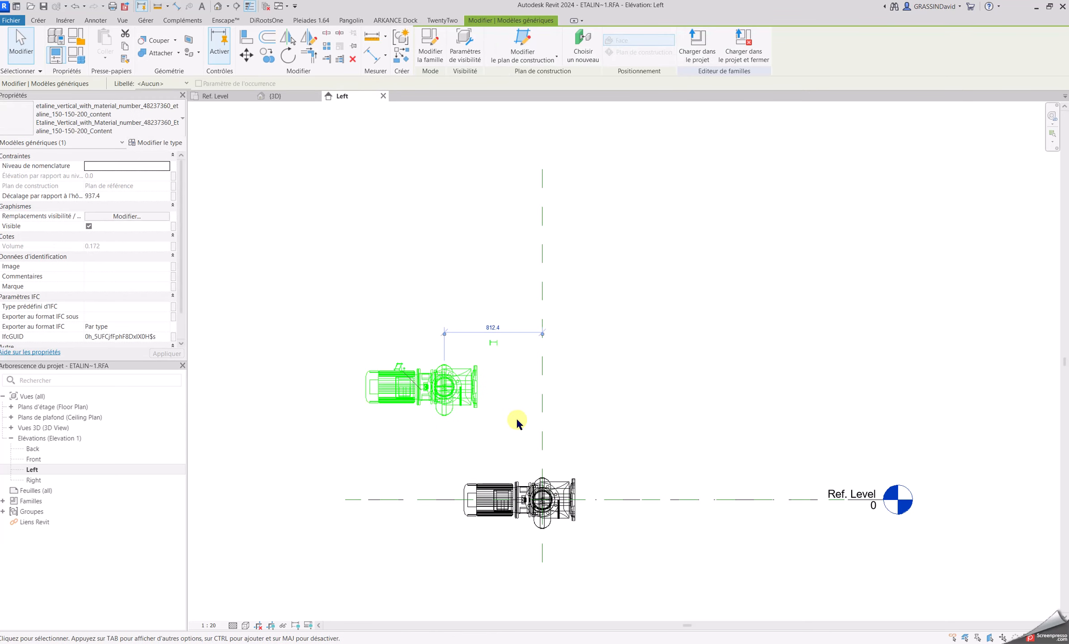
Step: Rotate the imported pump geometry 90° clockwise so the motor points up, and move it up to rest roughly on Ref. Level
left_click(525, 500)
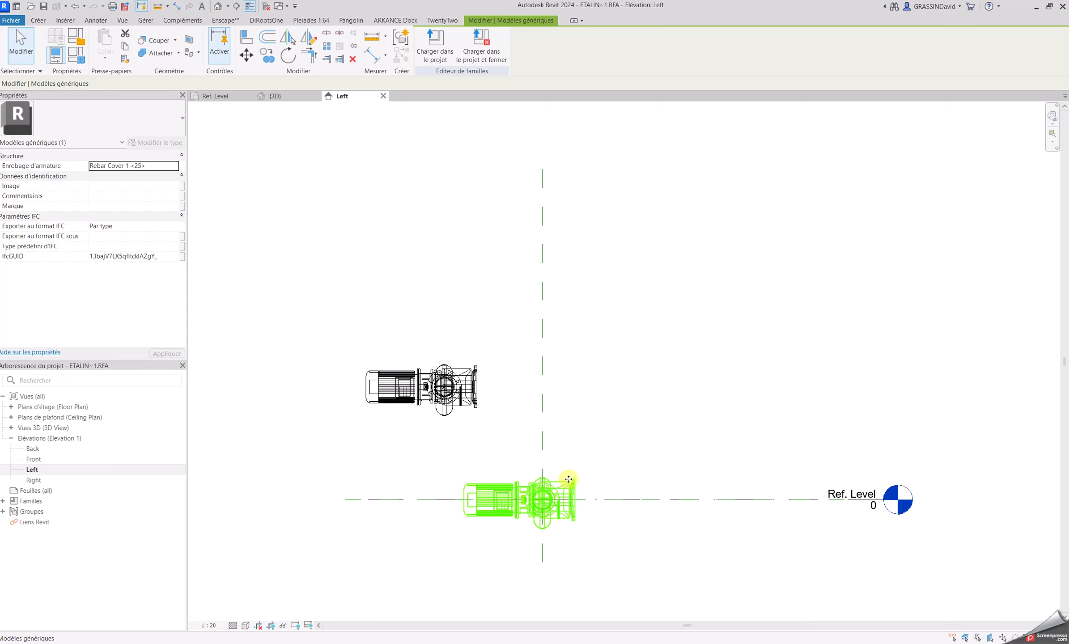
left_click(286, 54)
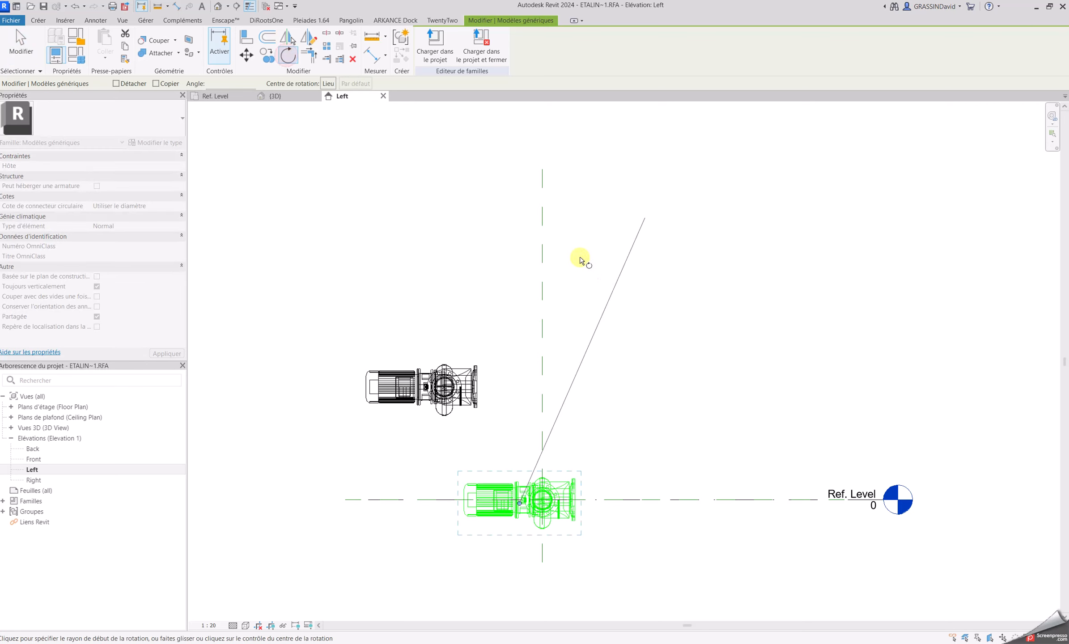
left_click(517, 255)
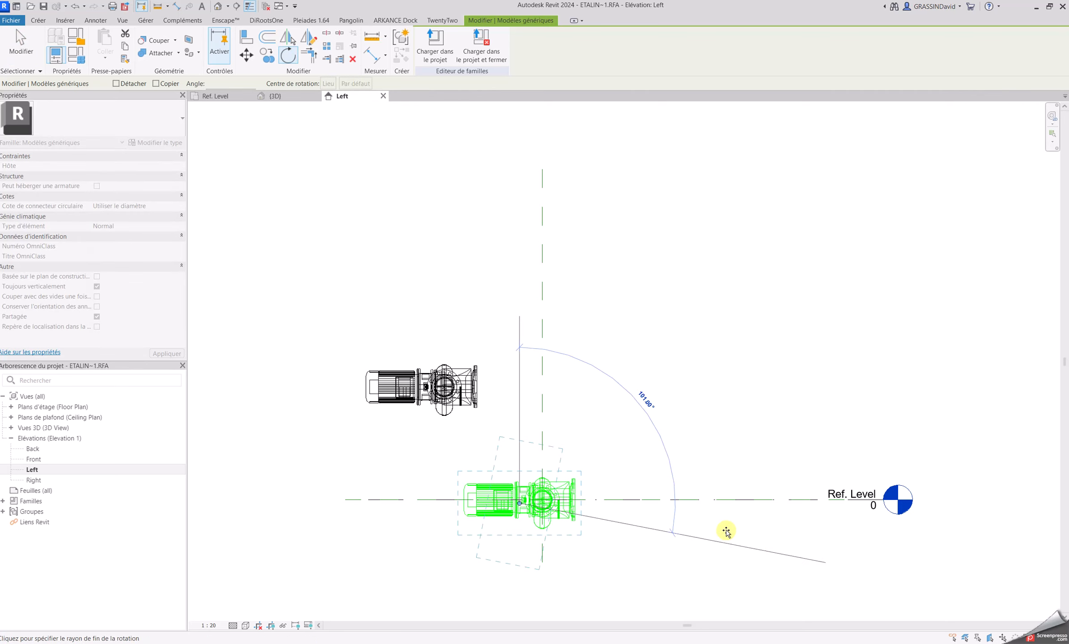
left_click(1017, 506)
left_click_drag(545, 479, 545, 409)
Step: Turn the original nested pump through its available orientations about the vertical axis, and delete it
left_click(474, 394)
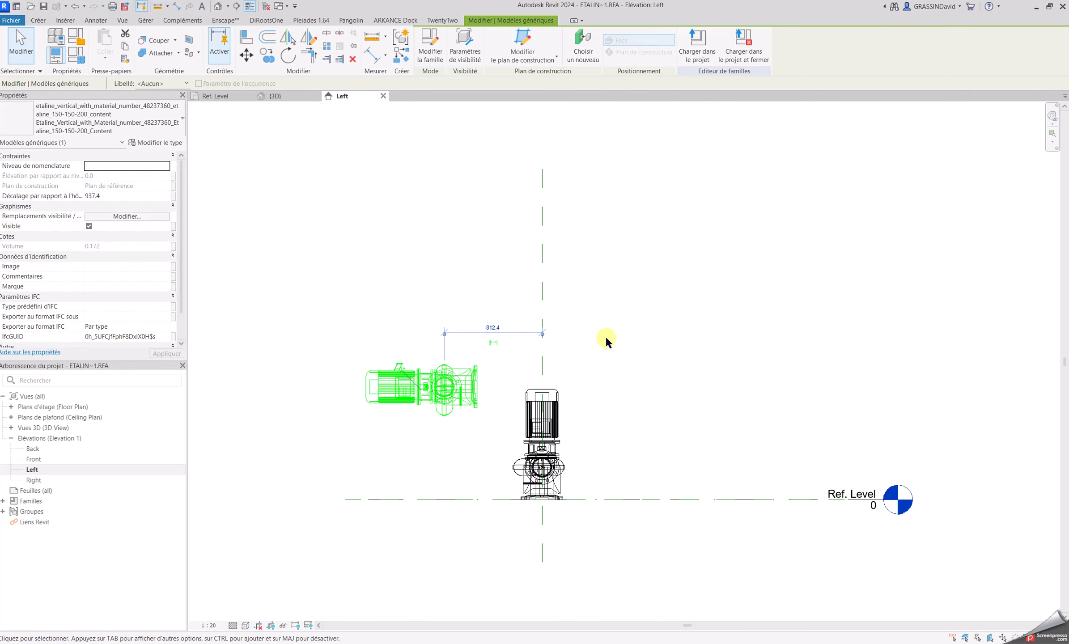
key("space")
key("space")
key("space")
key("space")
key("space")
key("space")
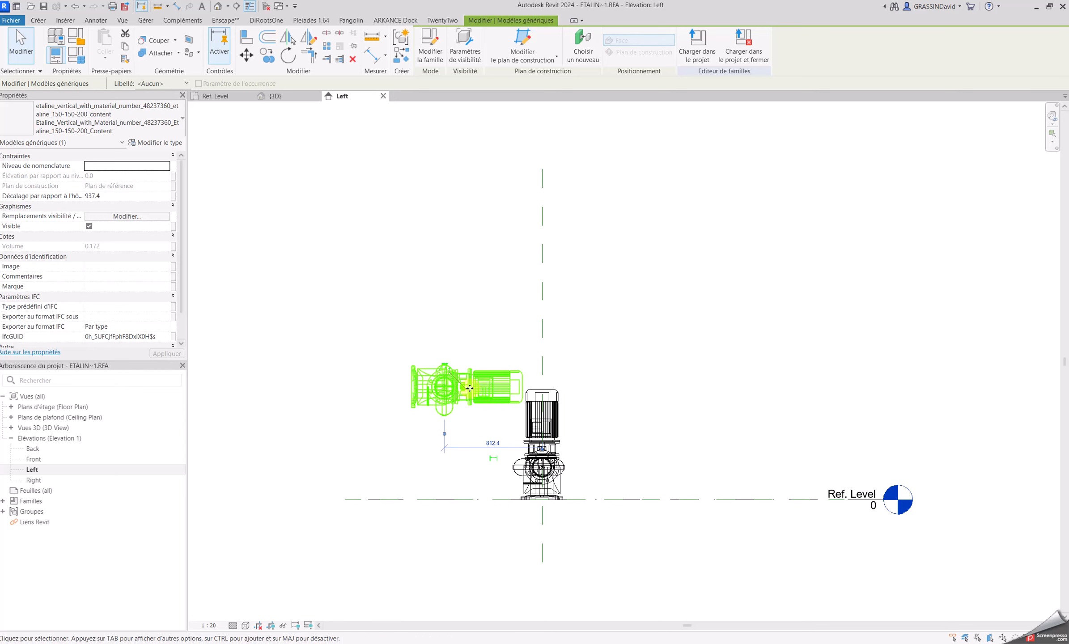
key("space")
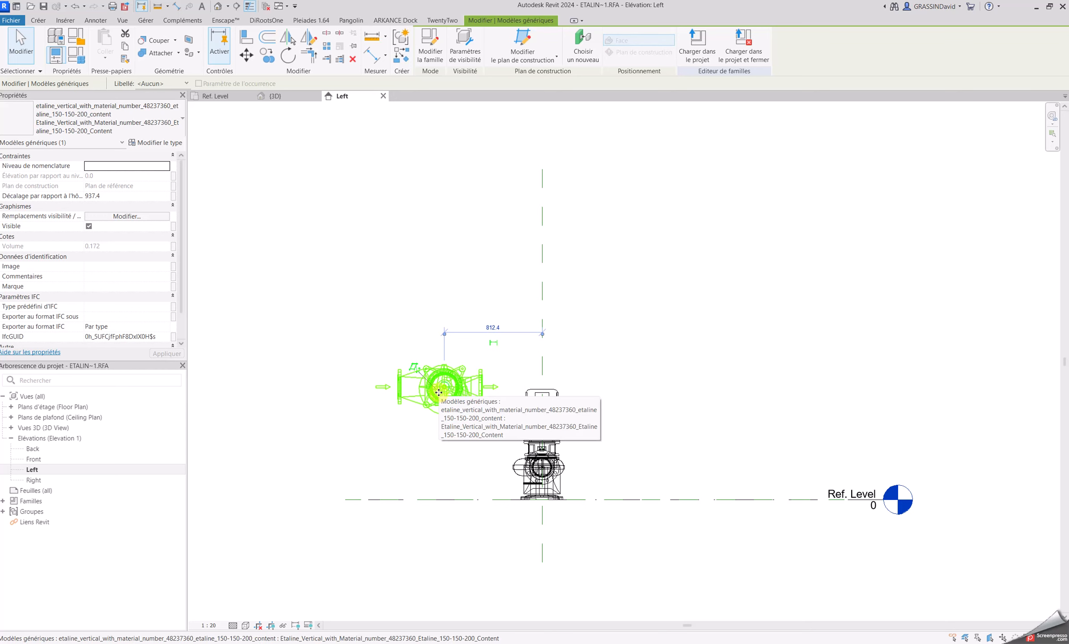
left_click(598, 357)
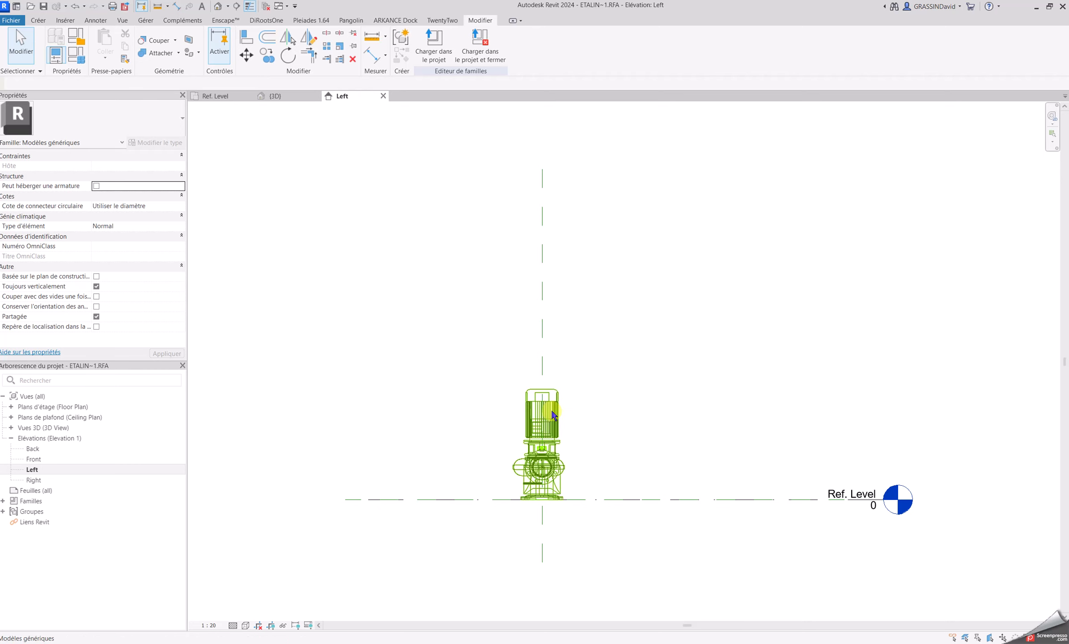
Step: Align the imported pump's centre with the Center (Front/Back) reference plane and its base with Ref. Level
left_click(557, 413)
scroll(559, 483, "up", 3)
scroll(566, 502, "up", 4)
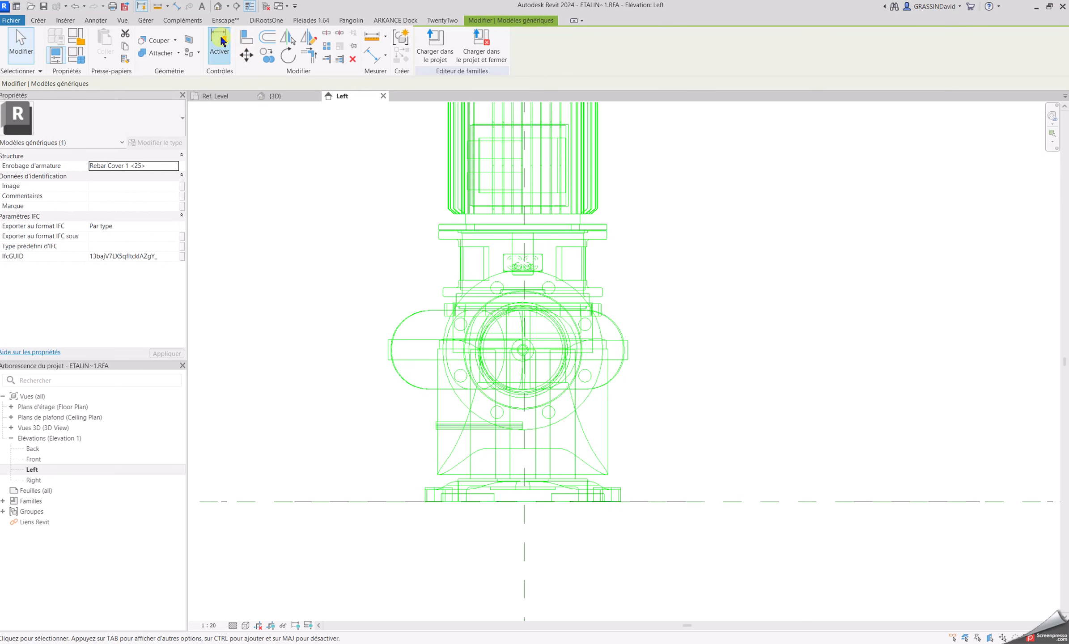
left_click(246, 38)
scroll(524, 564, "up", 2)
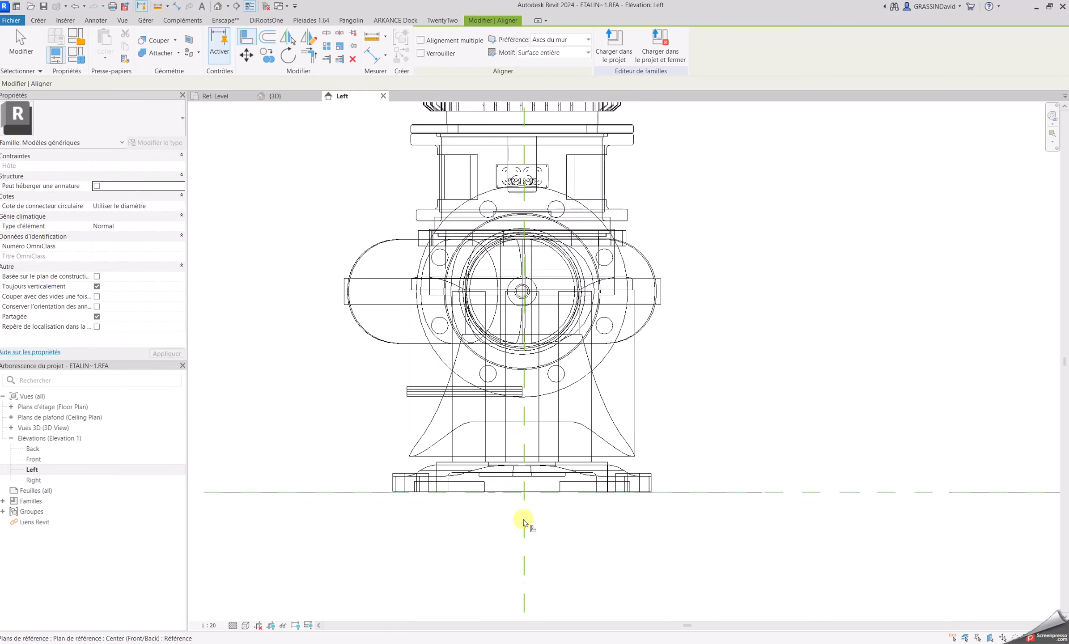
left_click(523, 513)
scroll(529, 295, "up", 5)
scroll(528, 294, "up", 5)
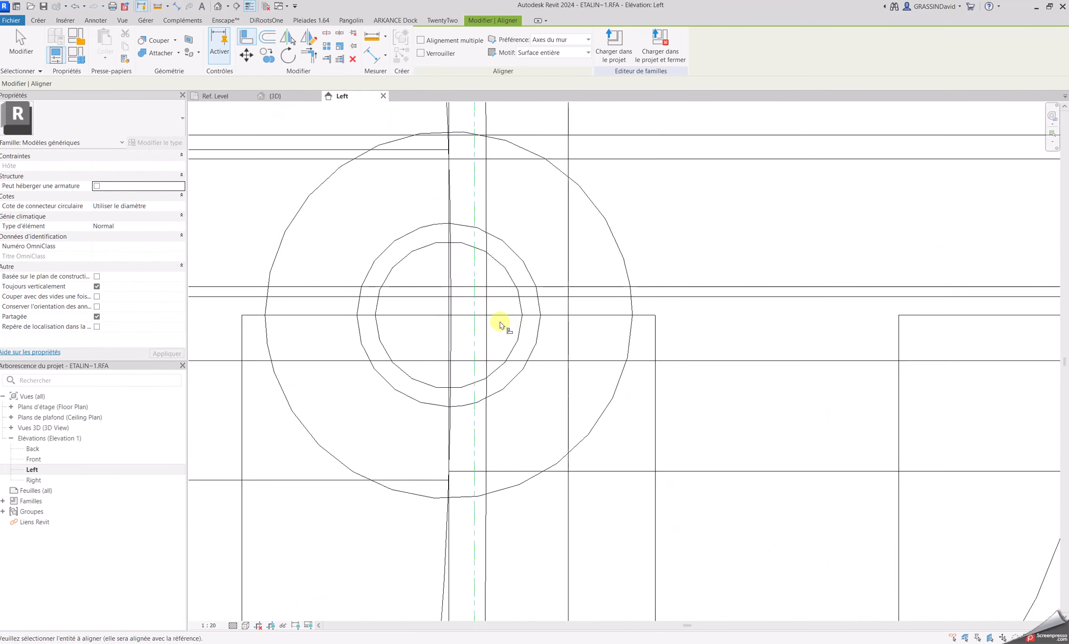
left_click(444, 305)
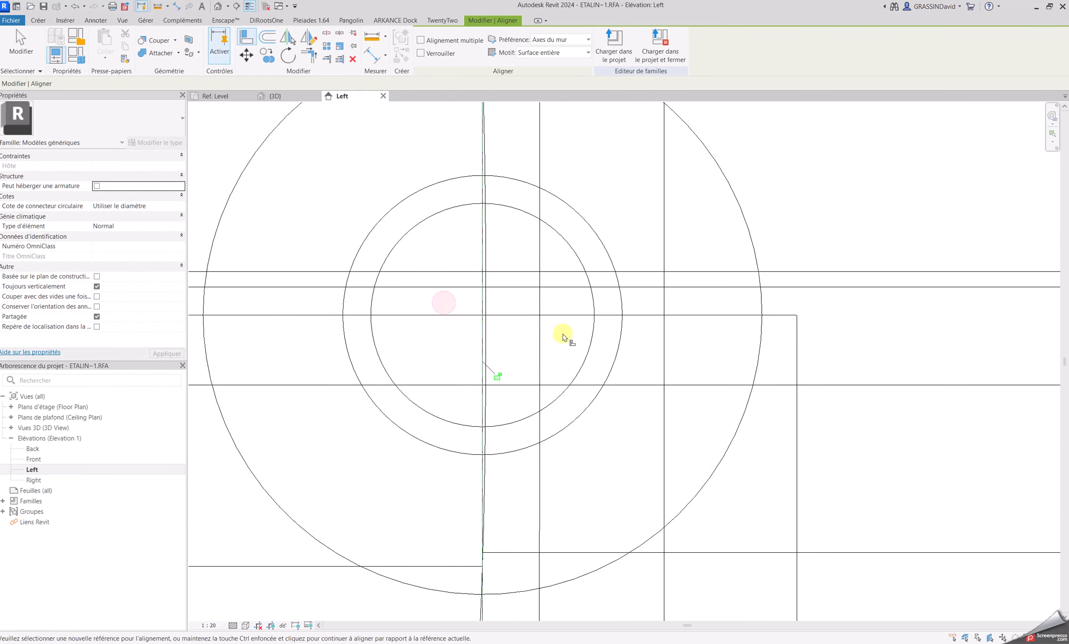
scroll(566, 334, "down", 6)
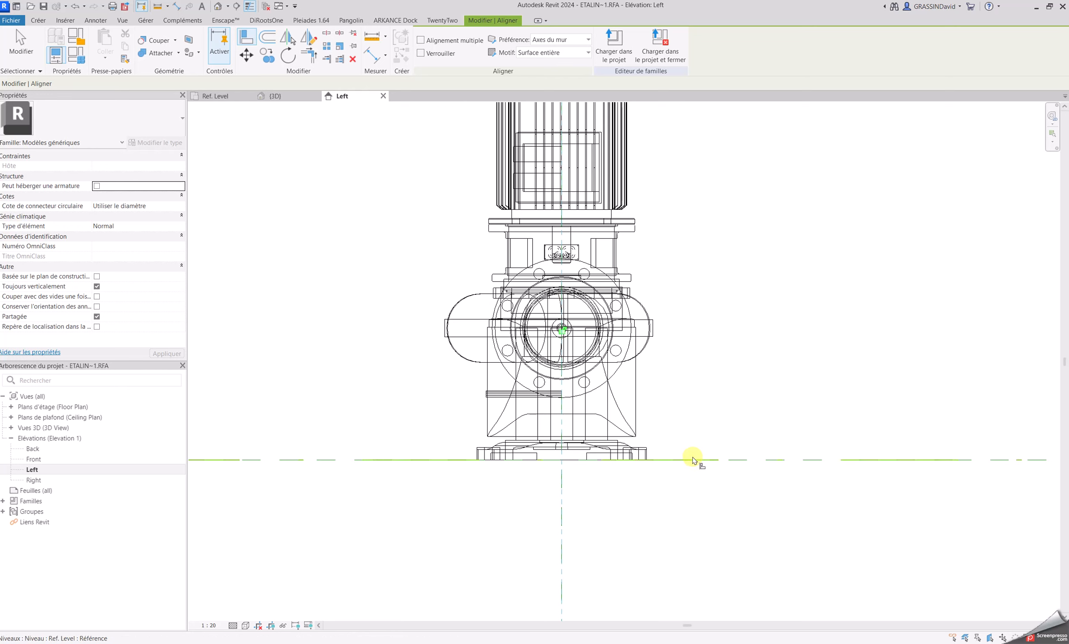
left_click(600, 461)
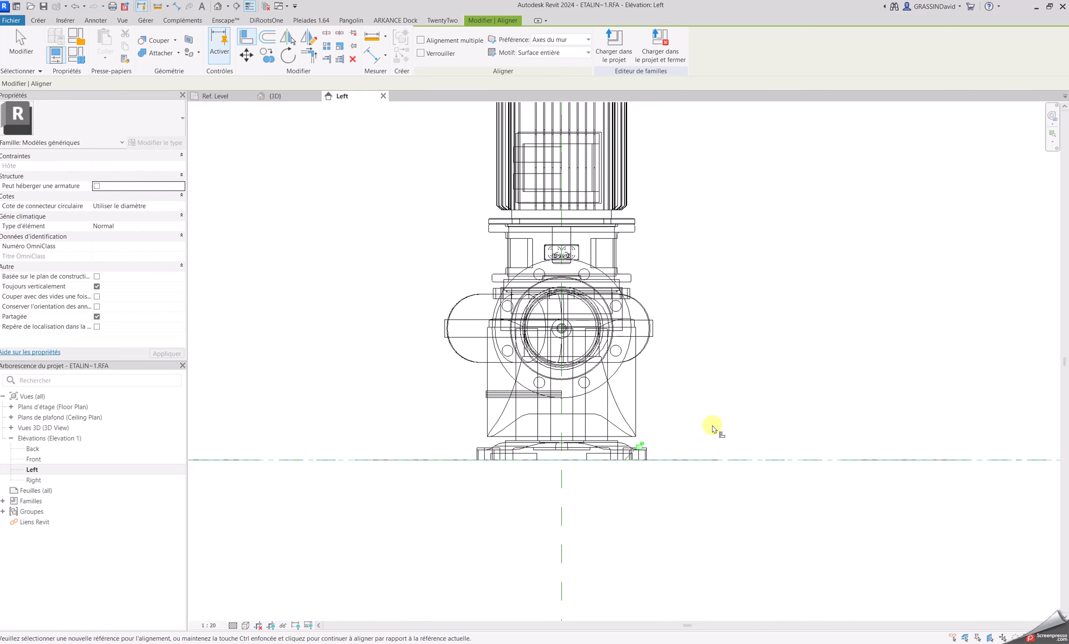
Step: Leave the Align command and change the family category to Equipement de génie climatique
scroll(720, 423, "down", 4)
key("Escape")
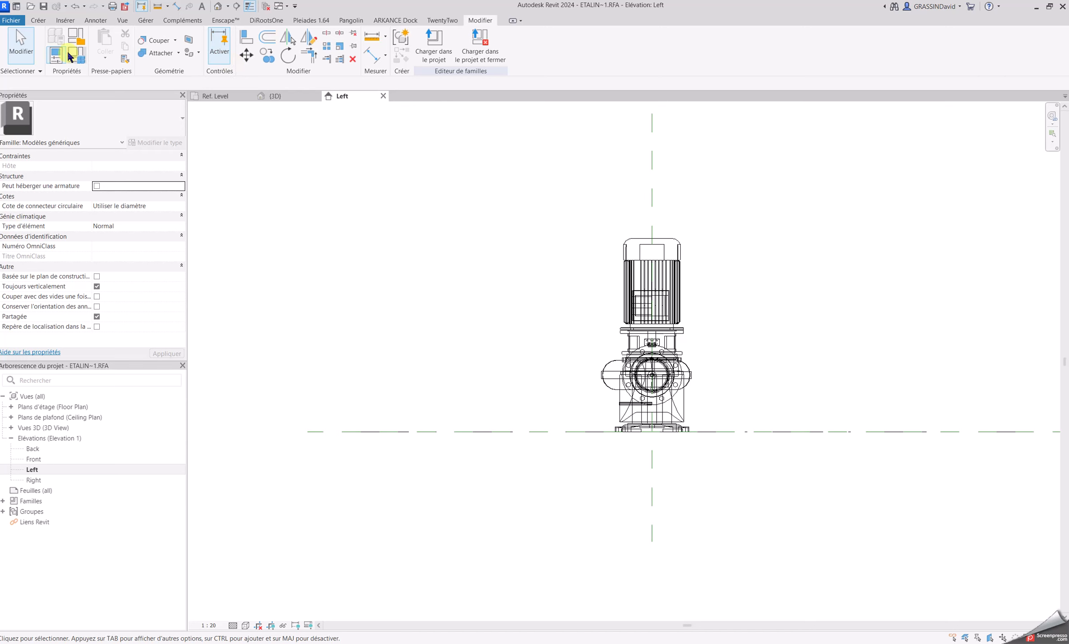
left_click(75, 43)
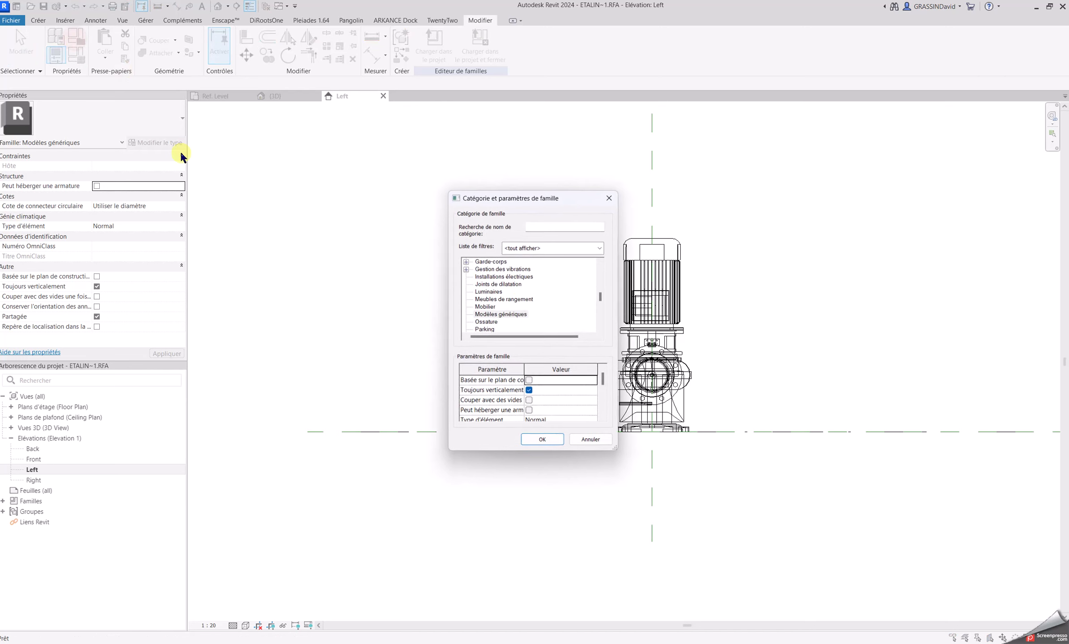
left_click(501, 314)
scroll(499, 313, "down", 2)
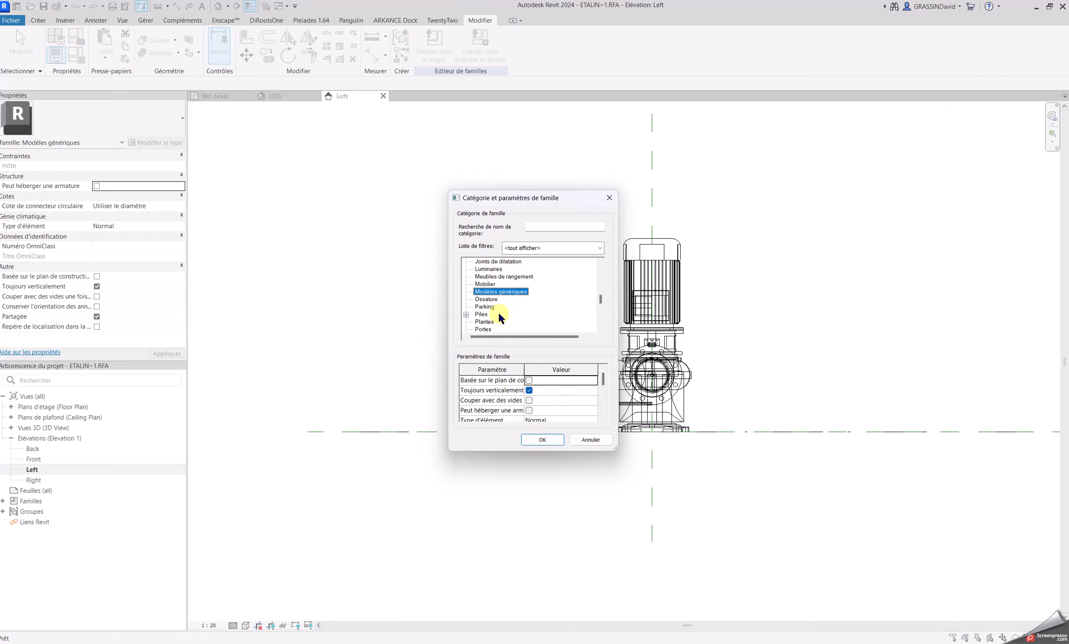
scroll(498, 315, "down", 8)
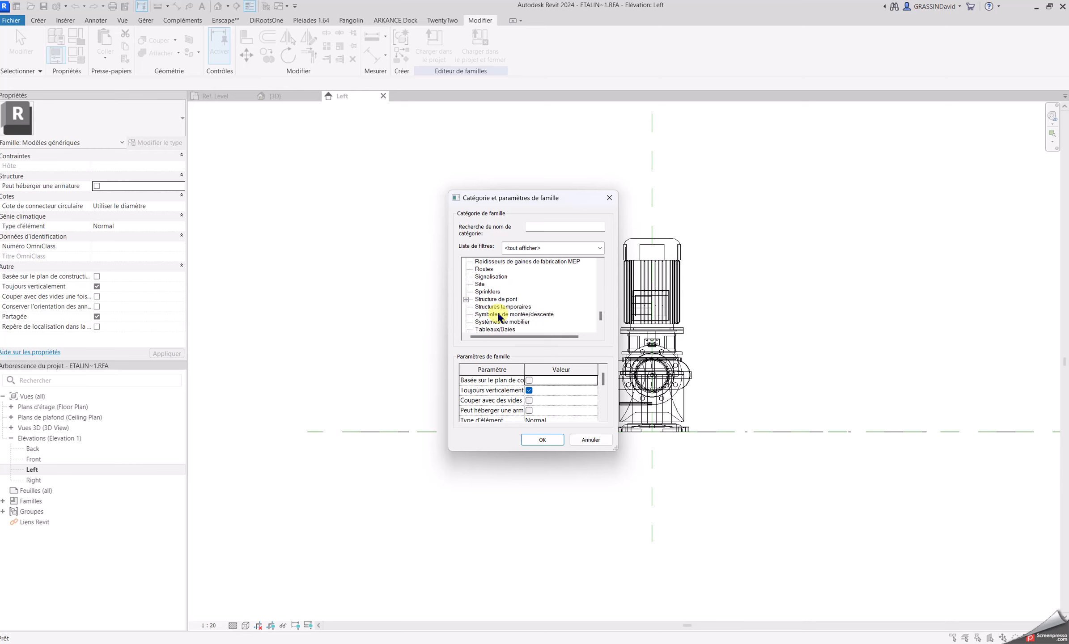
scroll(499, 316, "up", 20)
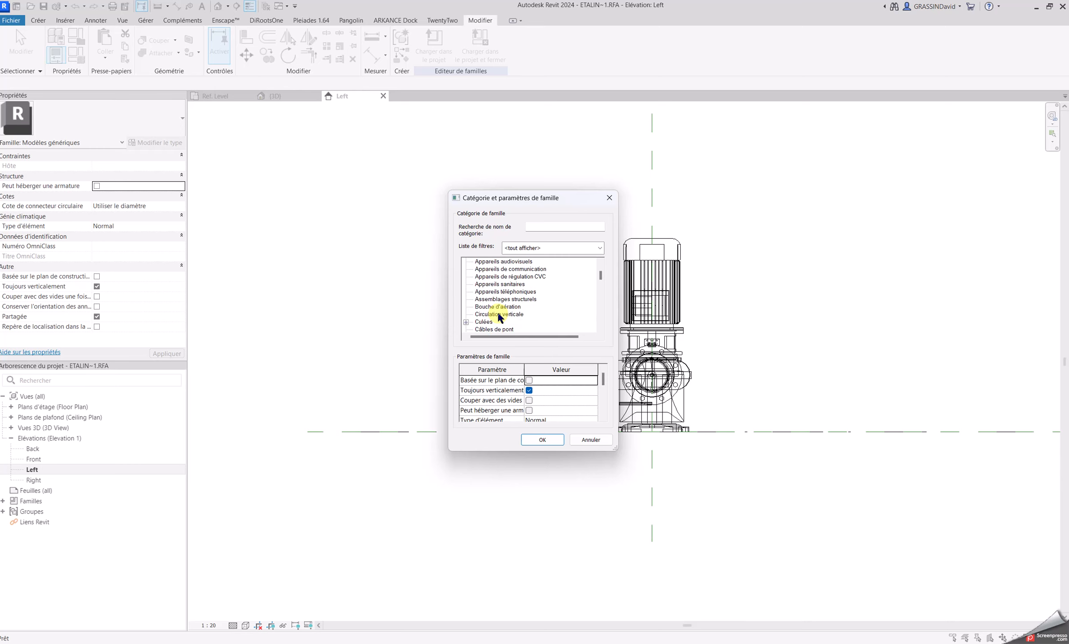
scroll(499, 316, "down", 6)
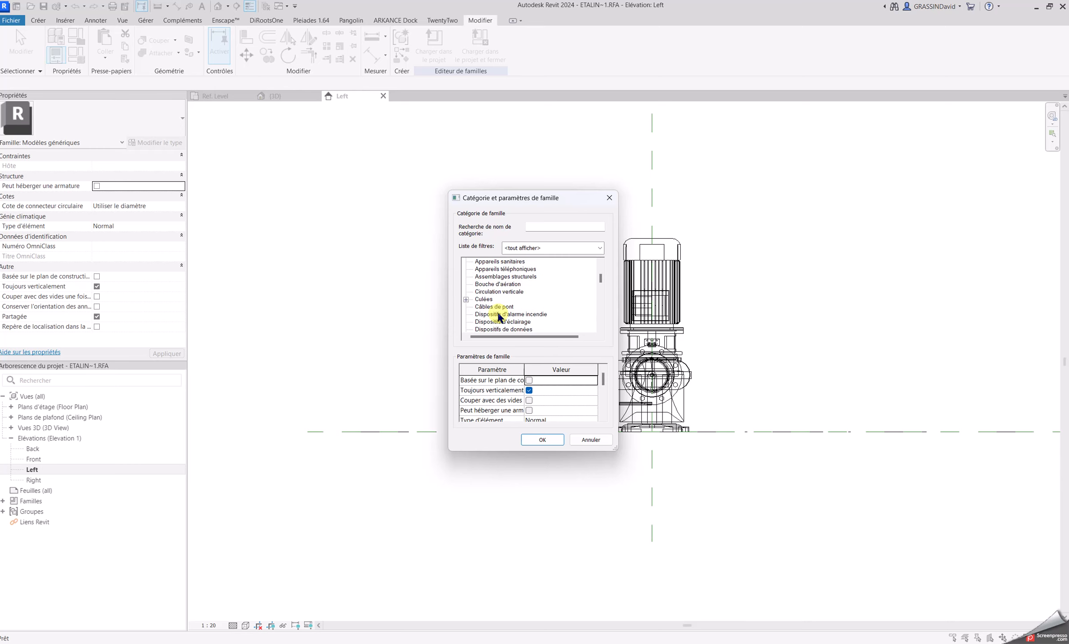
scroll(499, 316, "down", 1)
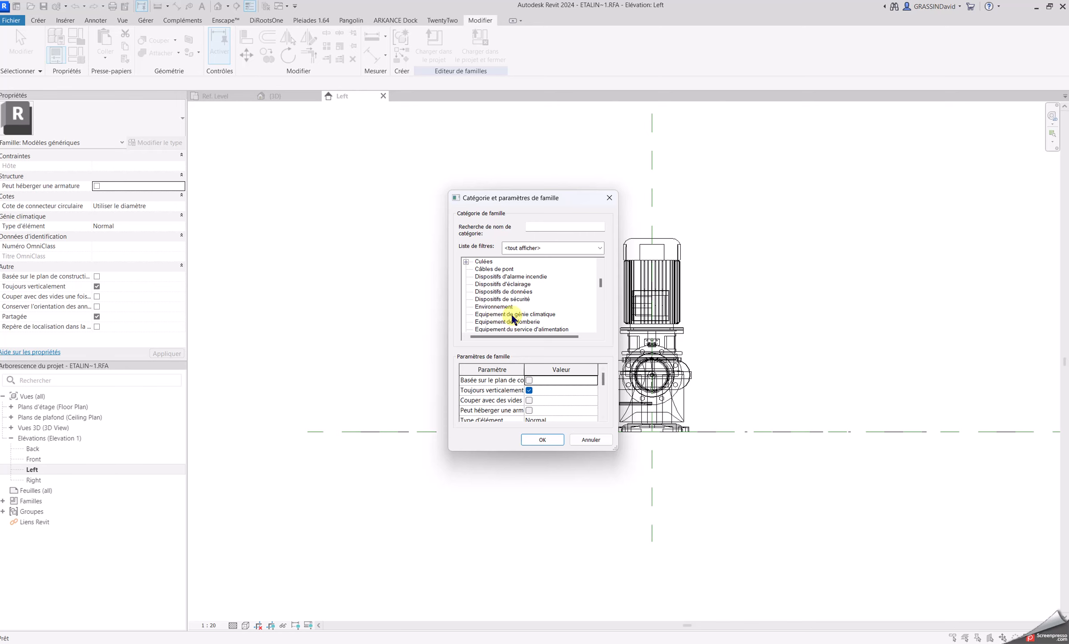
left_click(513, 315)
Step: Set the family's Classification parameter to Pompe and apply the category and parameter settings
left_click(557, 381)
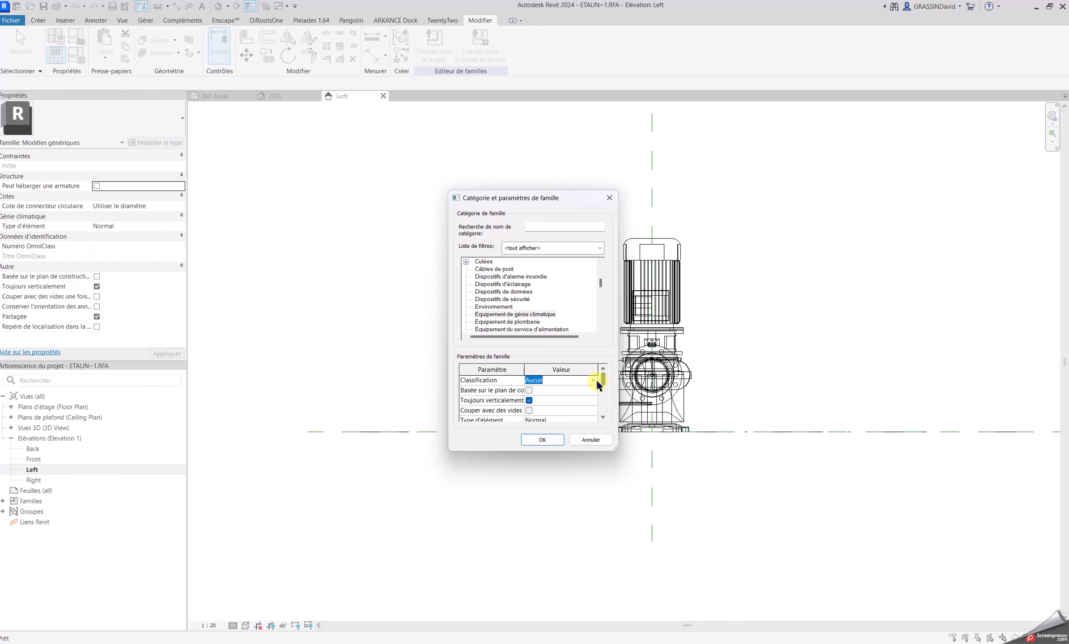
left_click(593, 380)
left_click(536, 399)
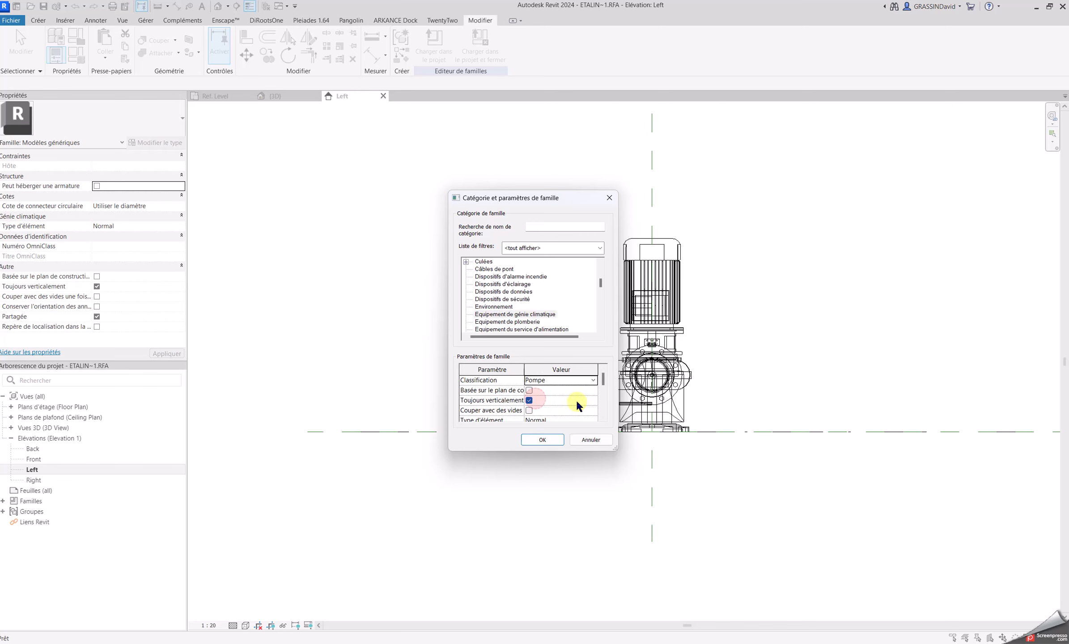
scroll(596, 405, "down", 1)
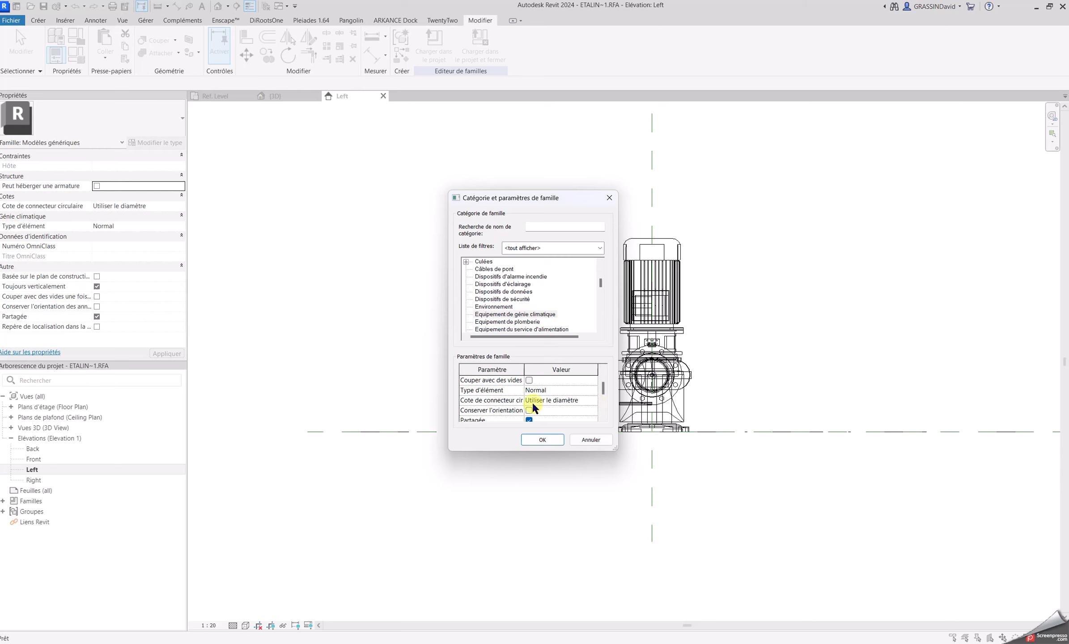
scroll(532, 401, "down", 2)
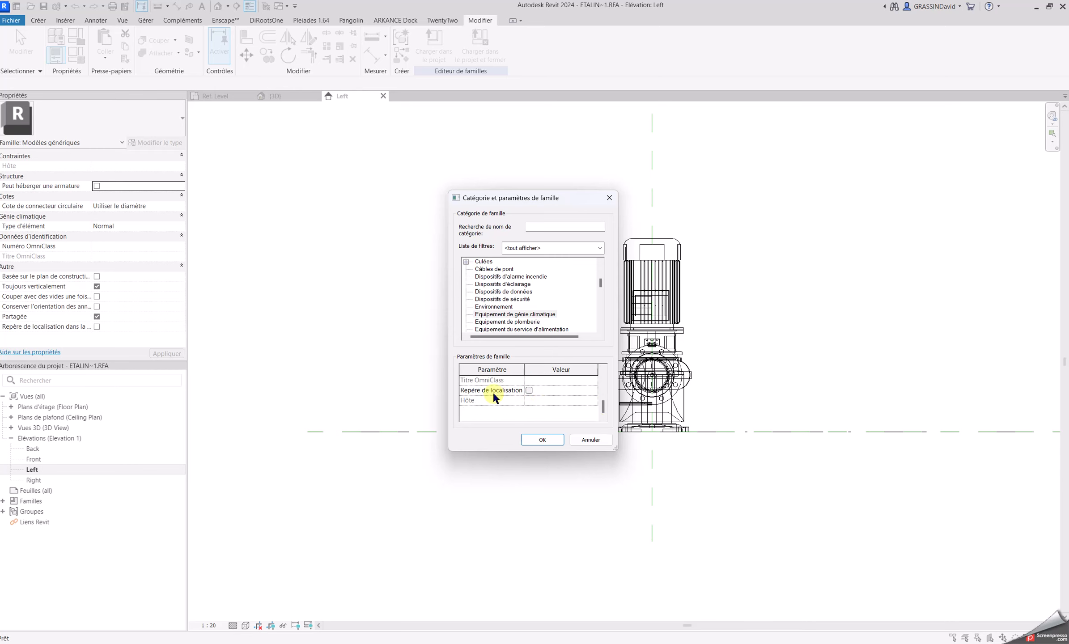
scroll(607, 401, "up", 2)
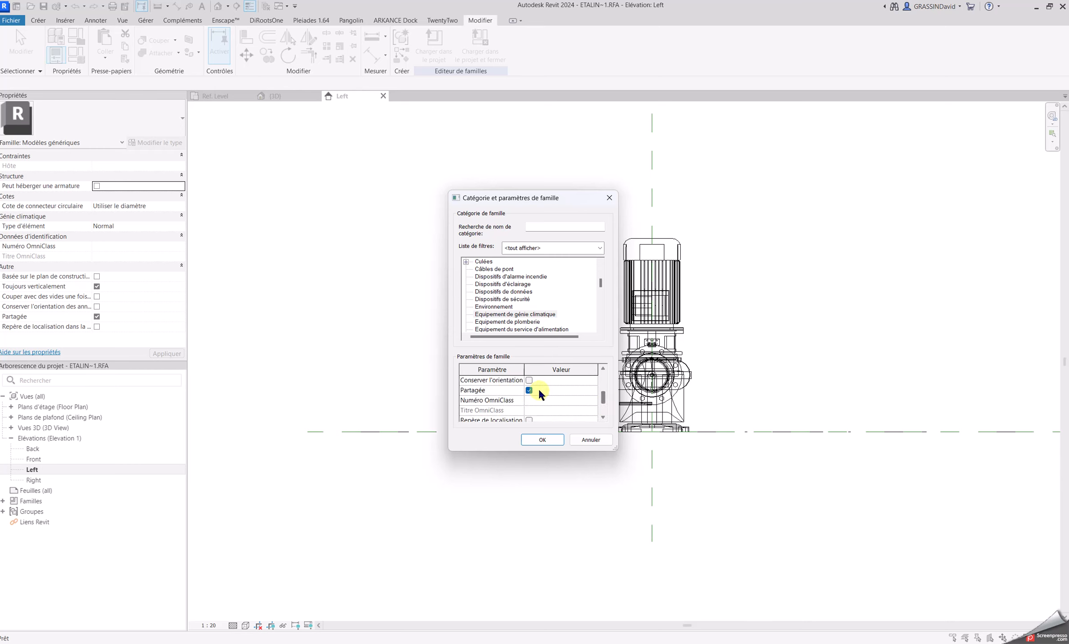
left_click(544, 439)
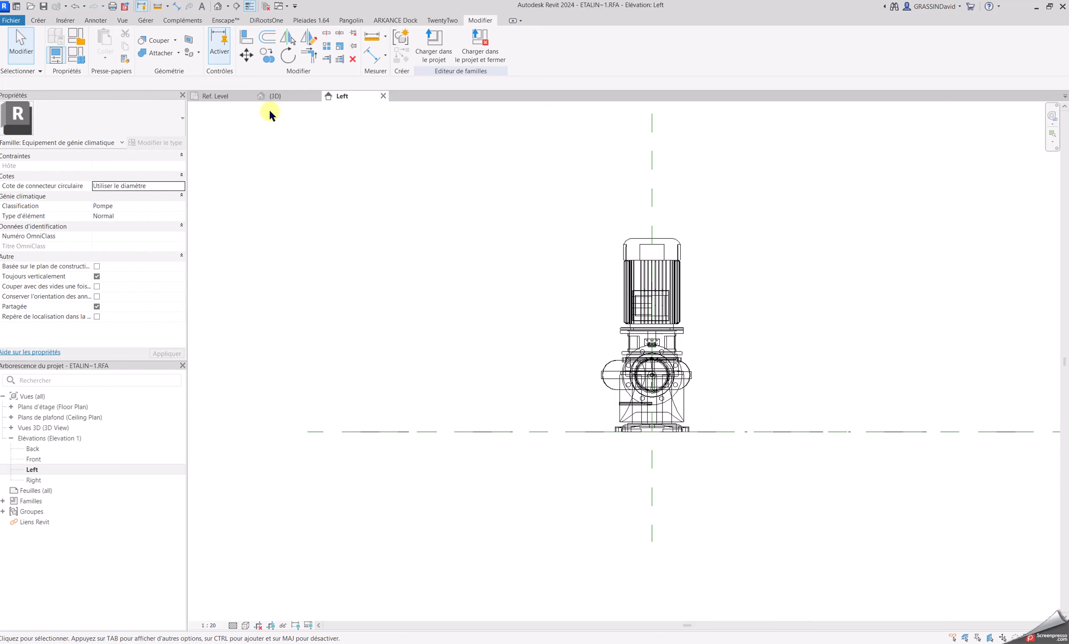
Step: In the 3D view, try to place an Alimentation hydraulique pipe connector on the flange with the outward-pointing arrow, using face placement
left_click(293, 96)
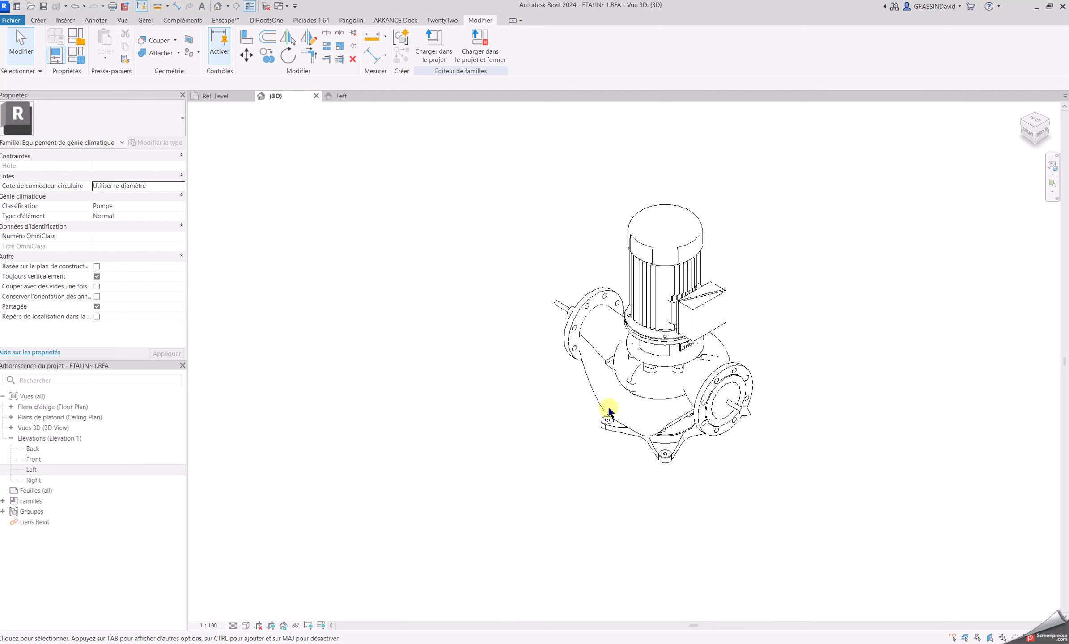
scroll(745, 393, "up", 5)
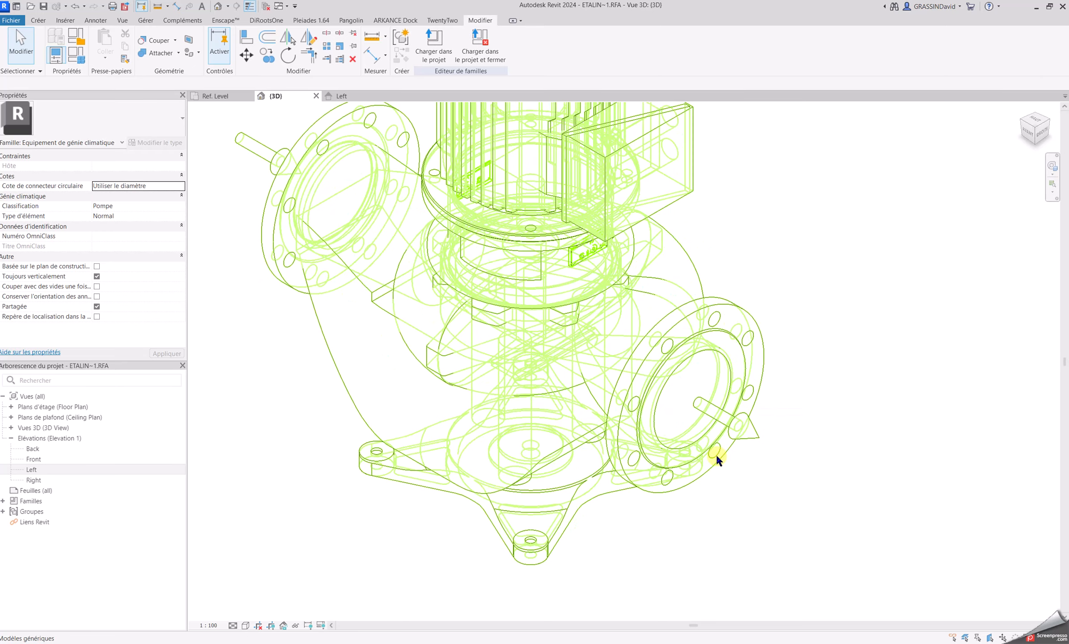
left_click(45, 22)
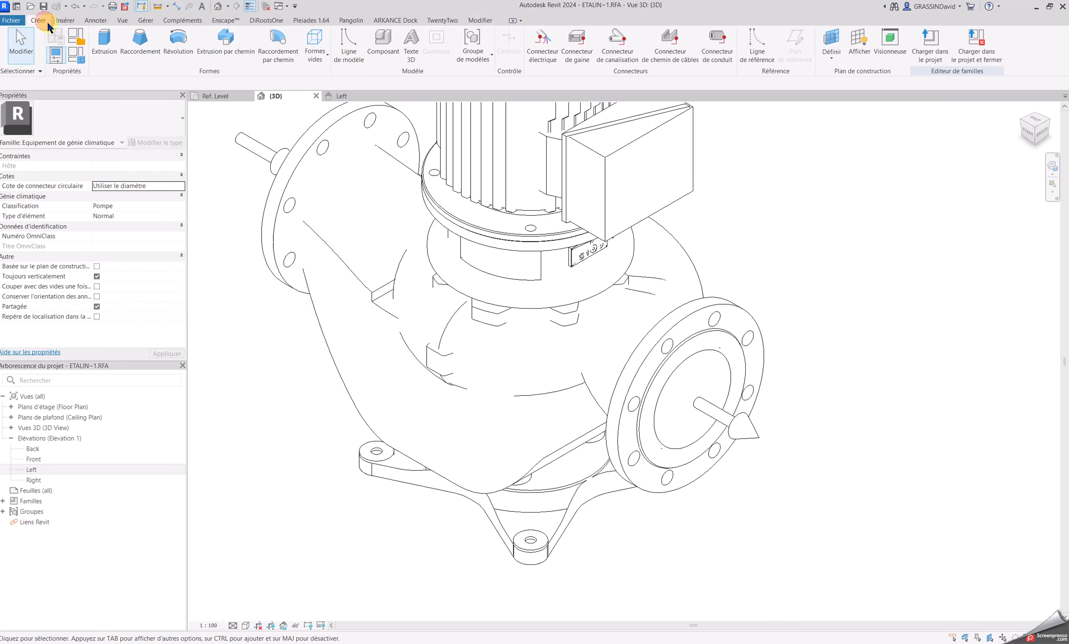
left_click(616, 46)
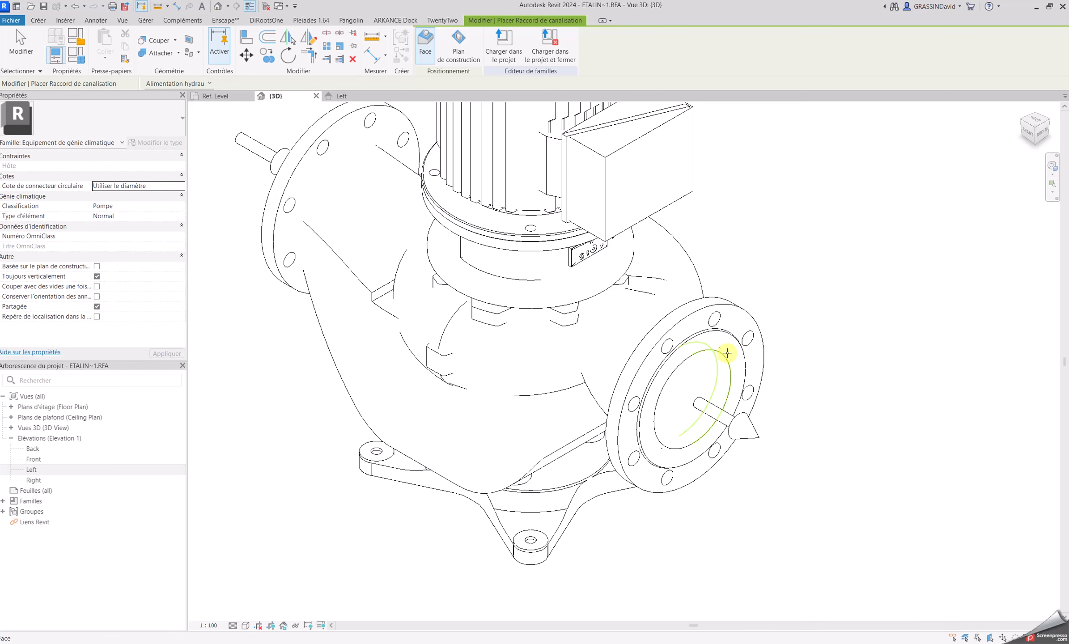
scroll(721, 353, "up", 3)
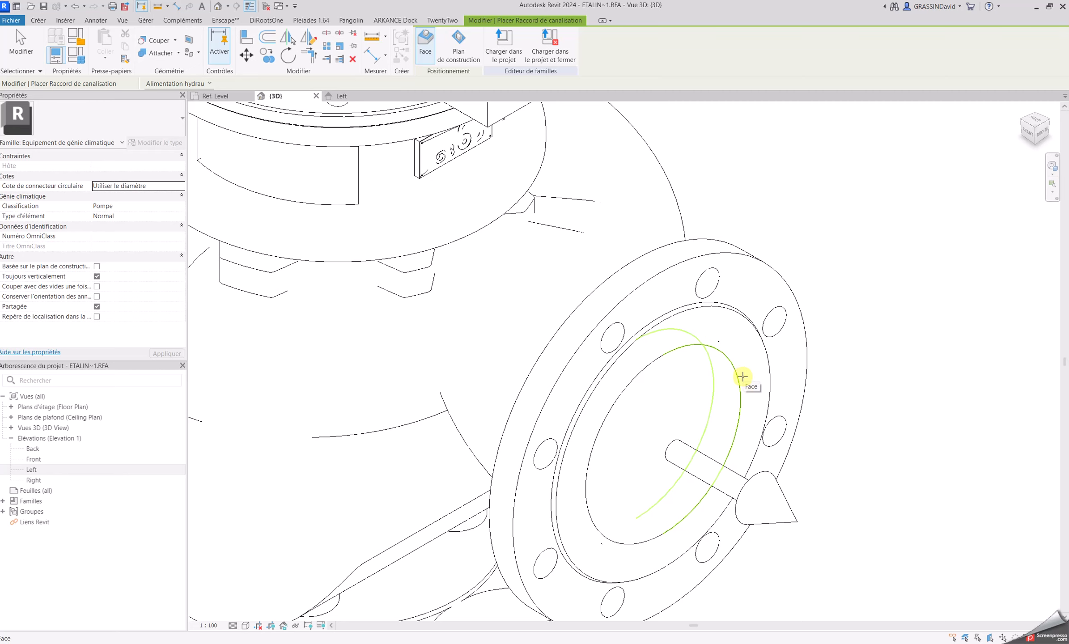
scroll(718, 403, "down", 6)
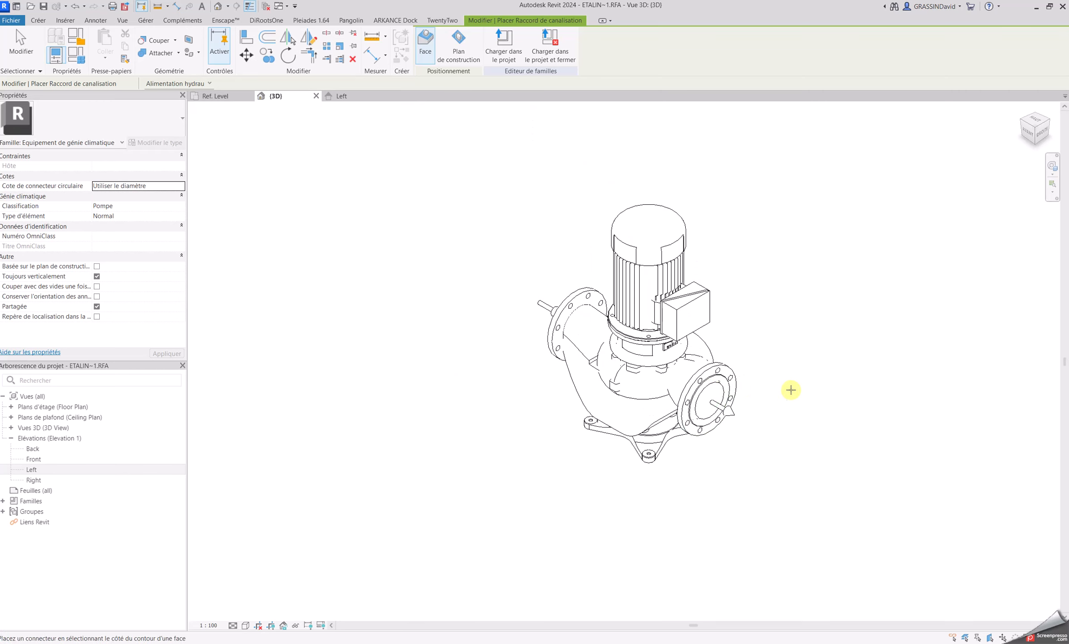
middle_click_drag(791, 389, 688, 348)
scroll(688, 348, "down", 1)
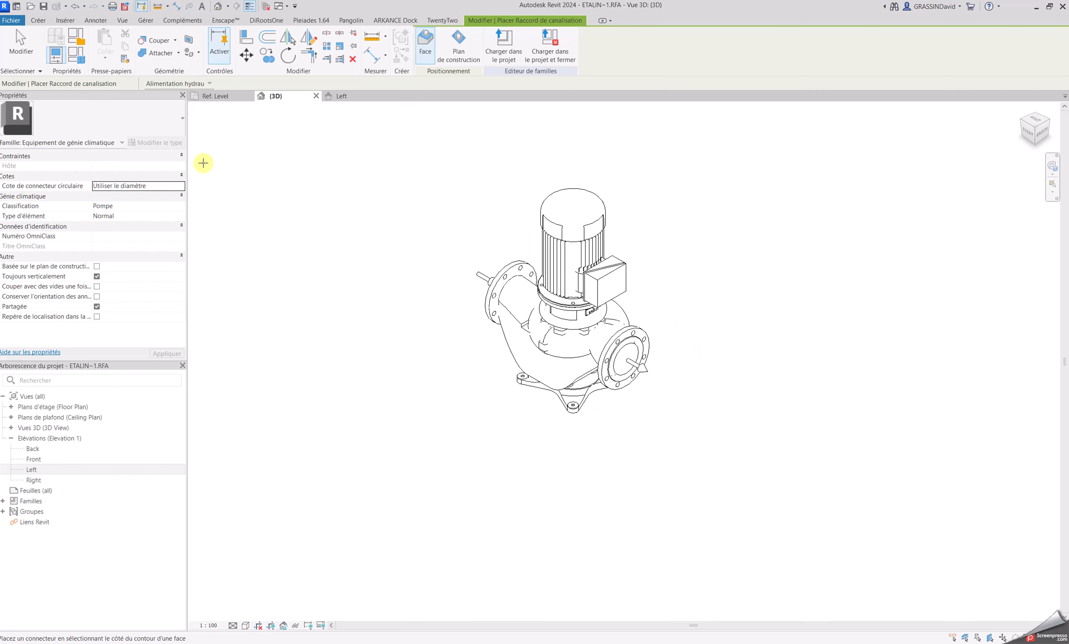
left_click(39, 21)
scroll(631, 353, "up", 2)
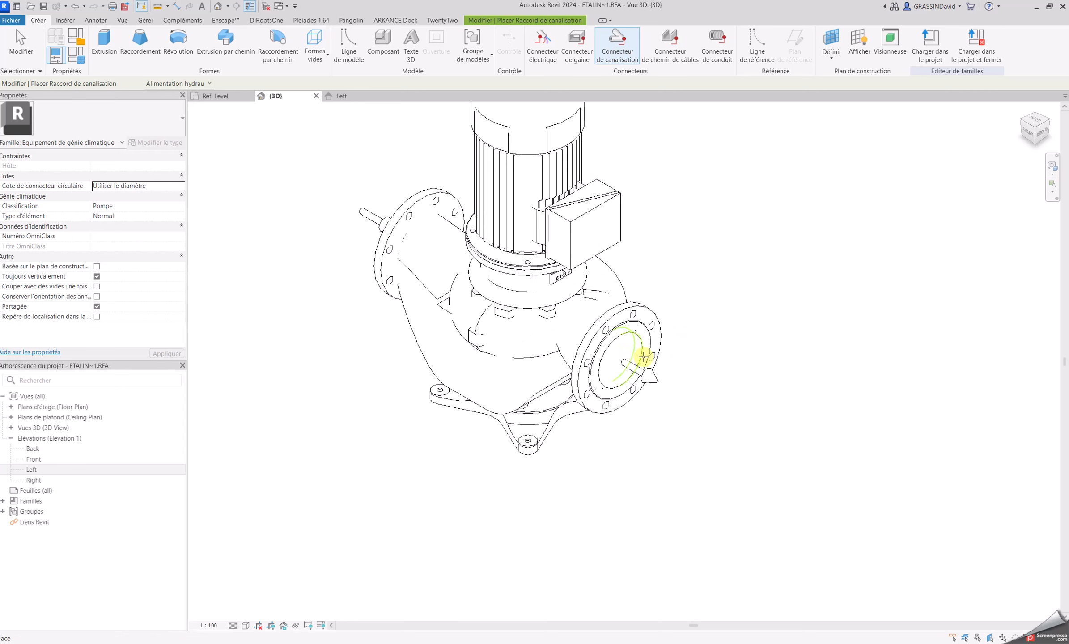
scroll(643, 335, "up", 2)
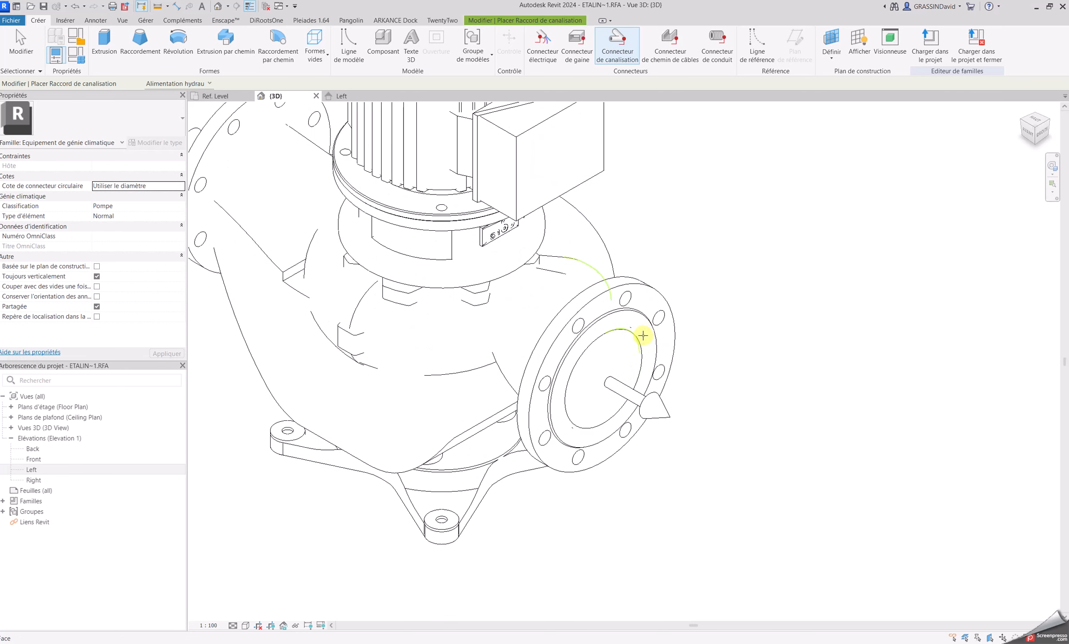
left_click(650, 331)
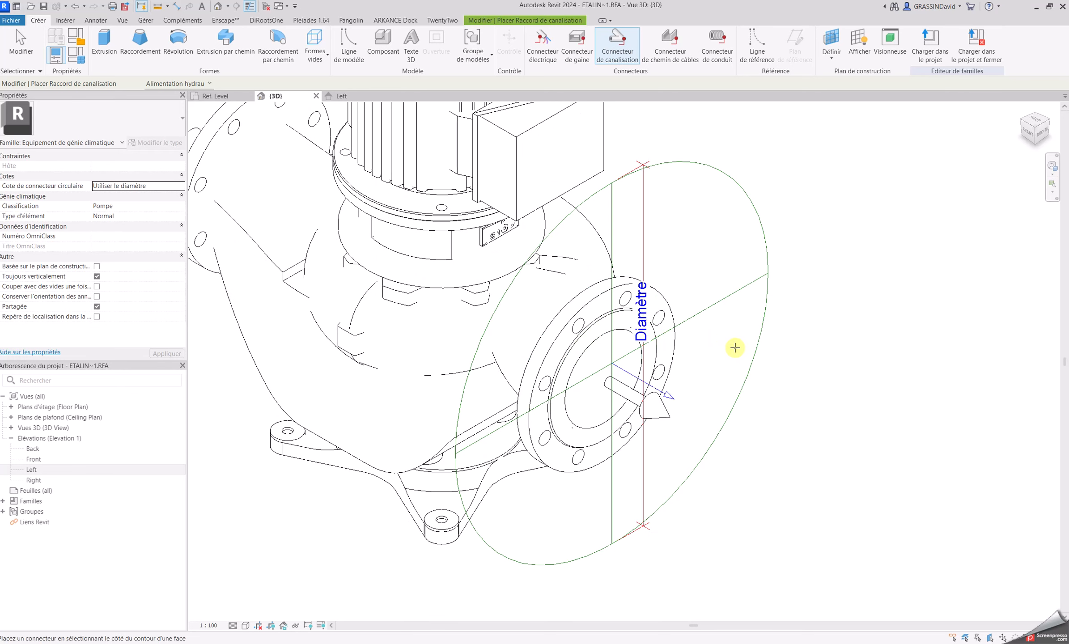
Step: Check the pipe connector's position against the flange centre in a straight-on side view, and remove the connector
scroll(743, 372, "down", 2)
middle_click_drag(861, 501, 724, 330, "shift")
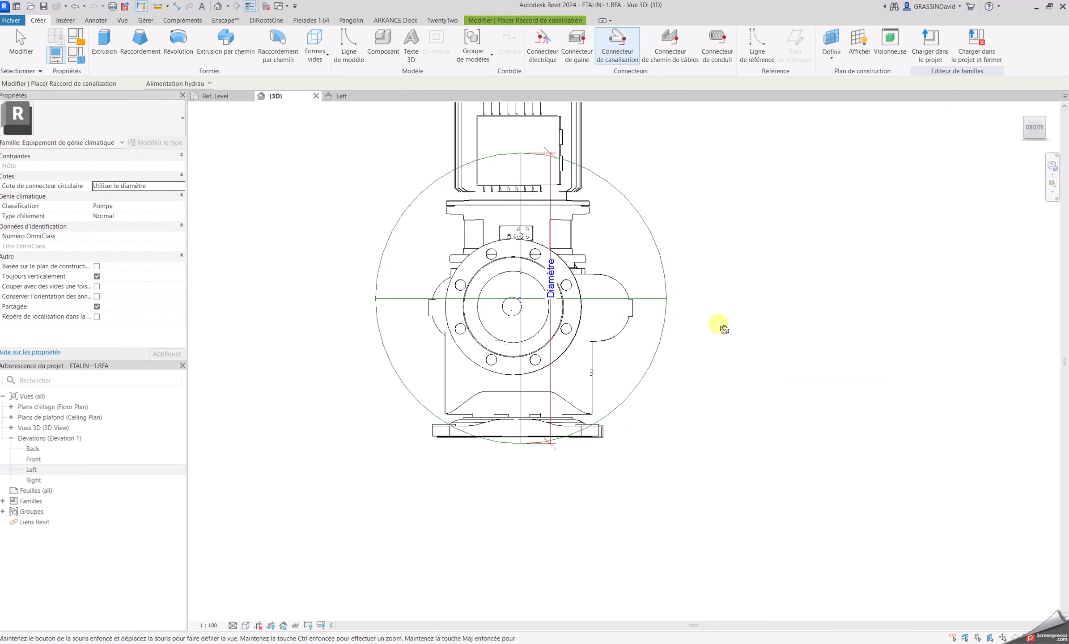
left_click(669, 305)
key("Escape")
key("Escape")
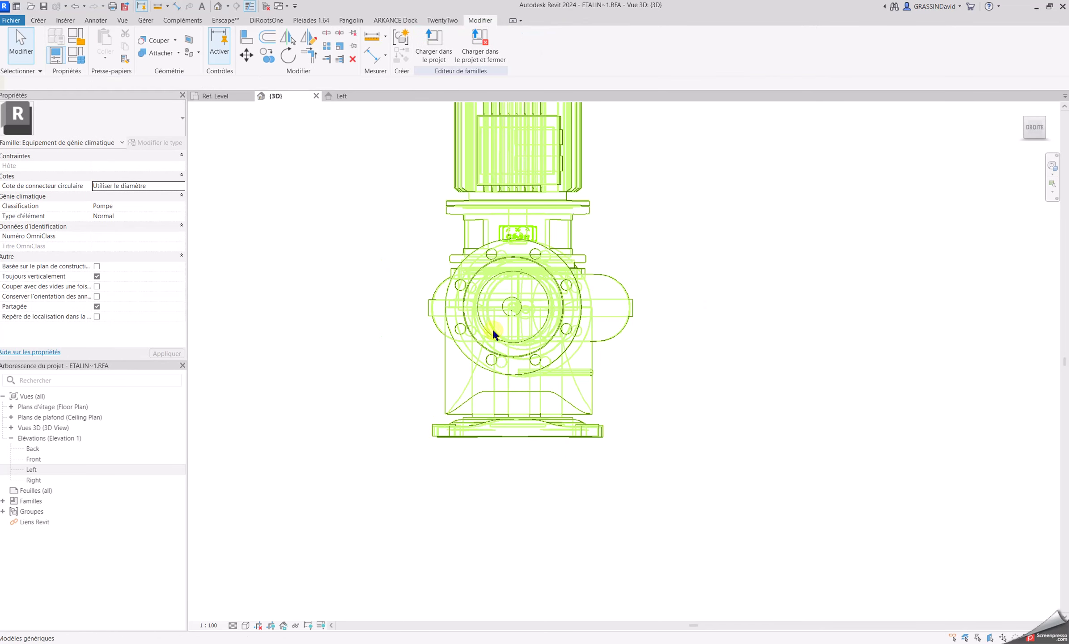
Step: Start an extrusion and set its work plane to the front face of the flange with the outward-pointing arrow
scroll(492, 328, "up", 2)
middle_click_drag(501, 333, 675, 412, "shift")
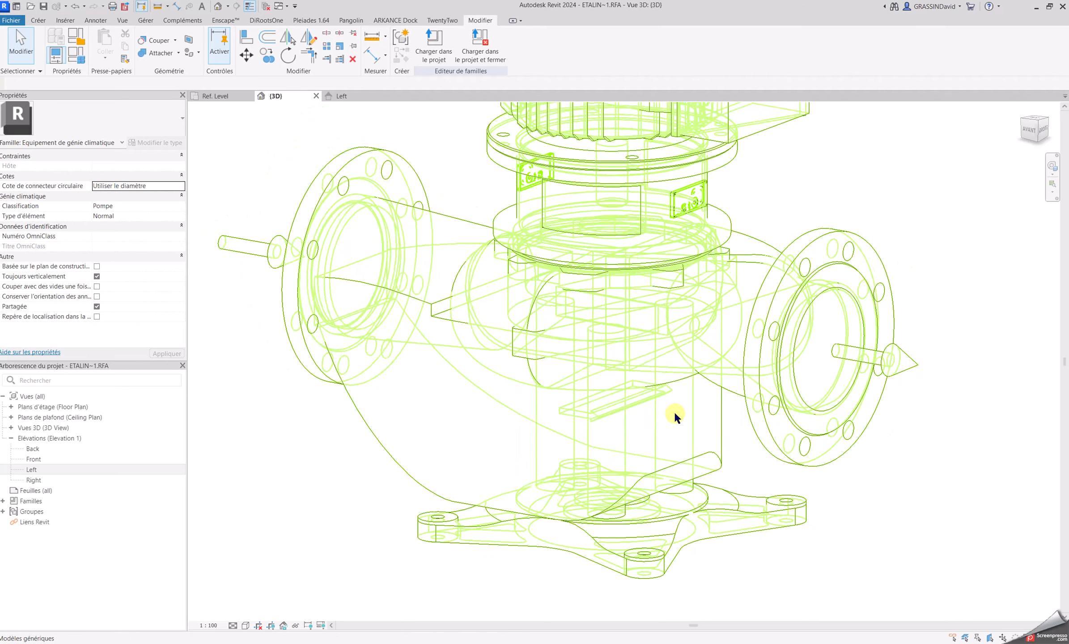
scroll(674, 412, "down", 2)
left_click(38, 20)
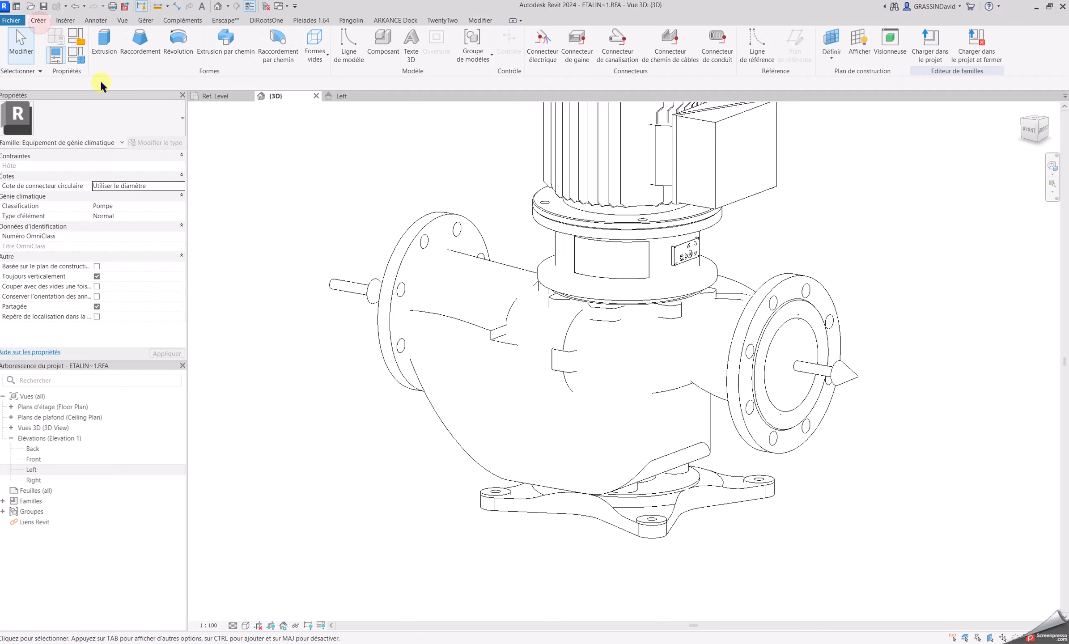
left_click(104, 40)
scroll(787, 347, "up", 2)
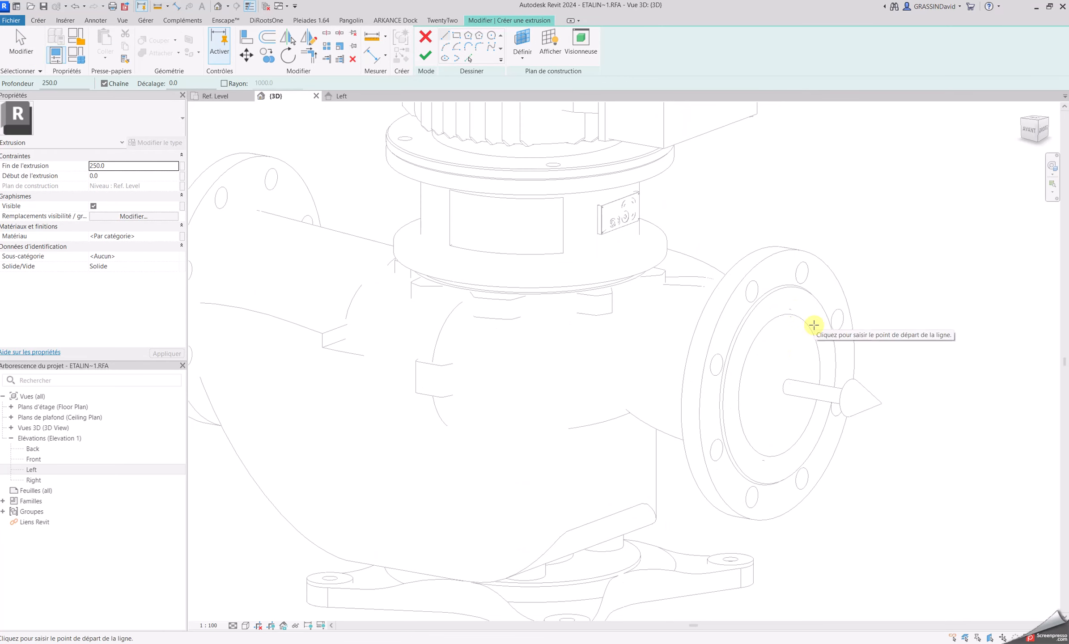
left_click(521, 56)
left_click(543, 81)
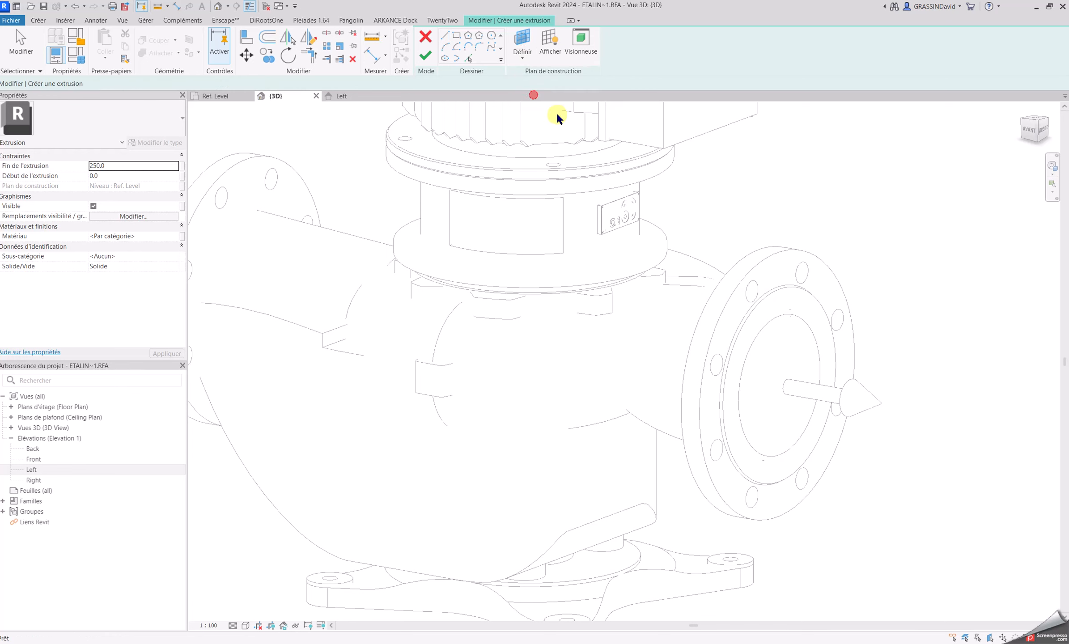
left_click(814, 316)
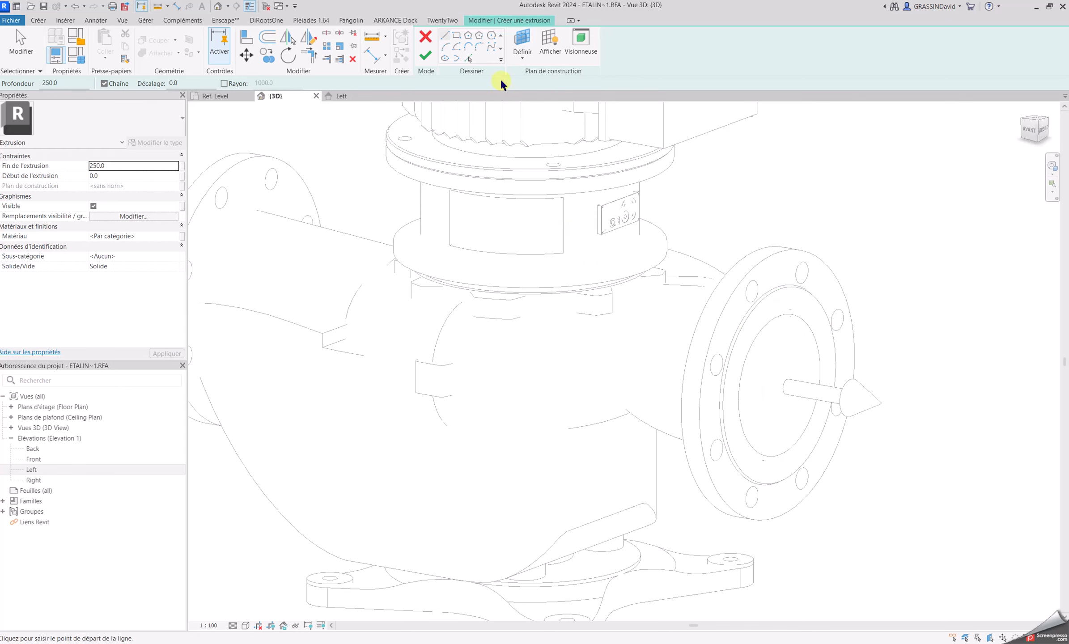
Step: Sketch a helper line across the full diameter of the flange's inner circle, from one side to the other
left_click(448, 34)
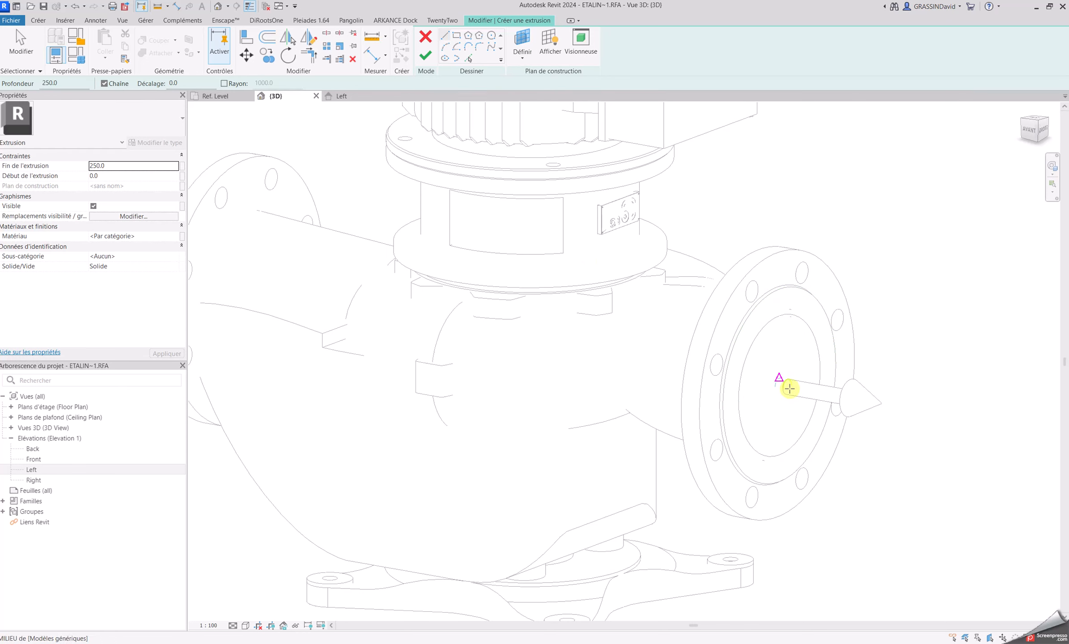
scroll(820, 369, "up", 2)
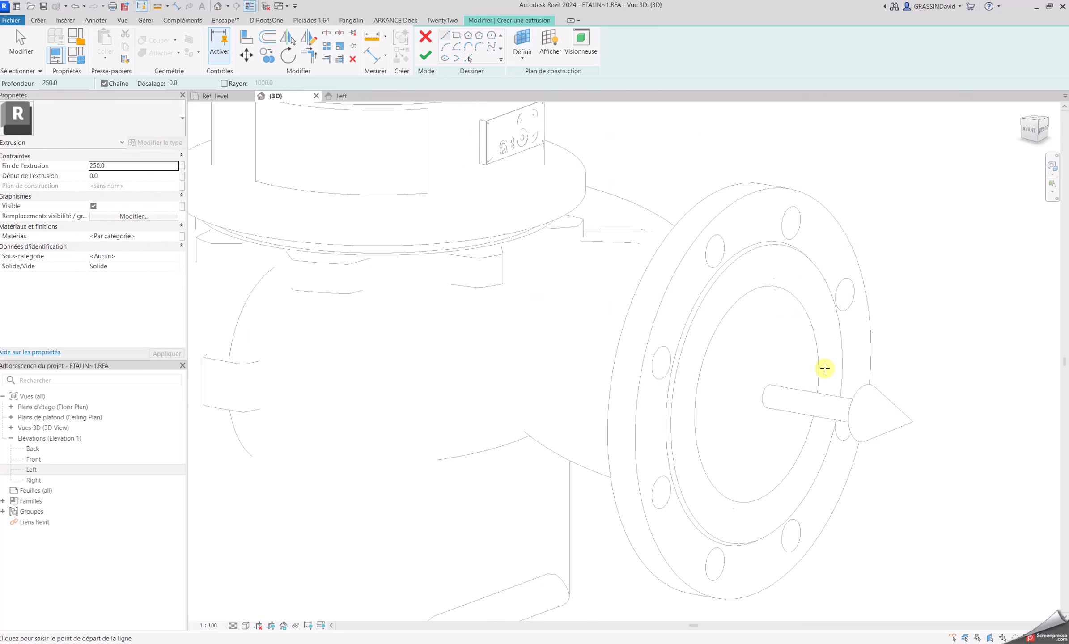
left_click(821, 365)
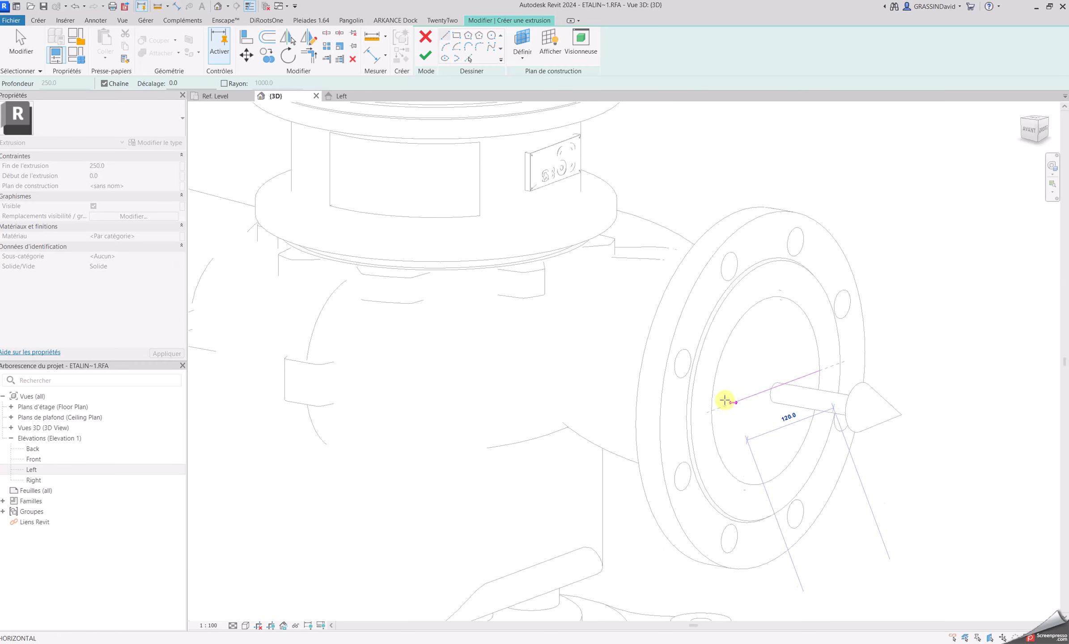
left_click(711, 409)
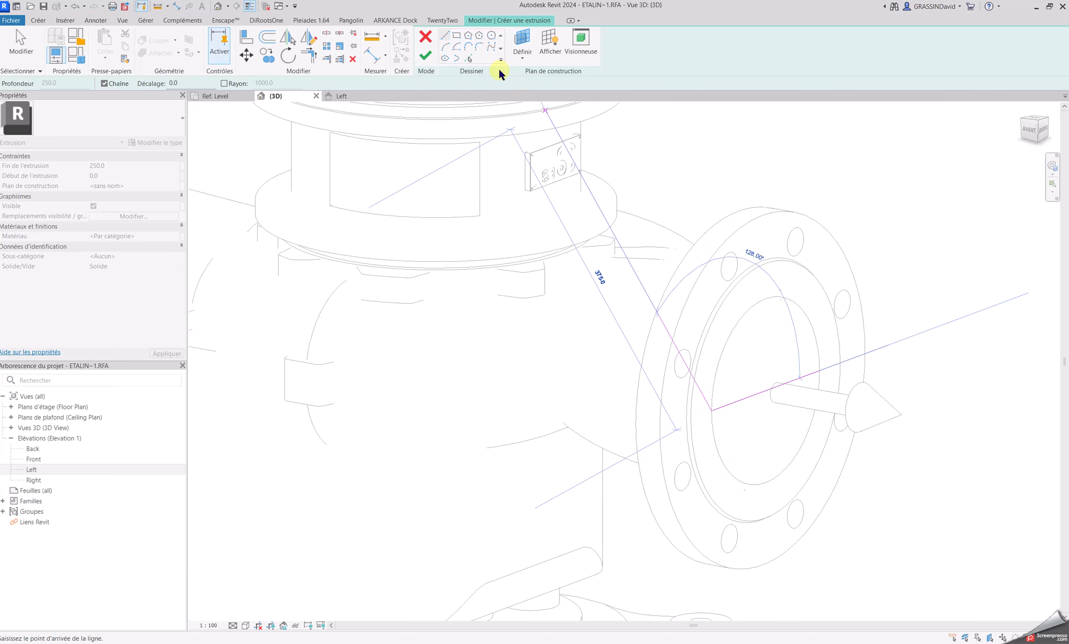
left_click(492, 38)
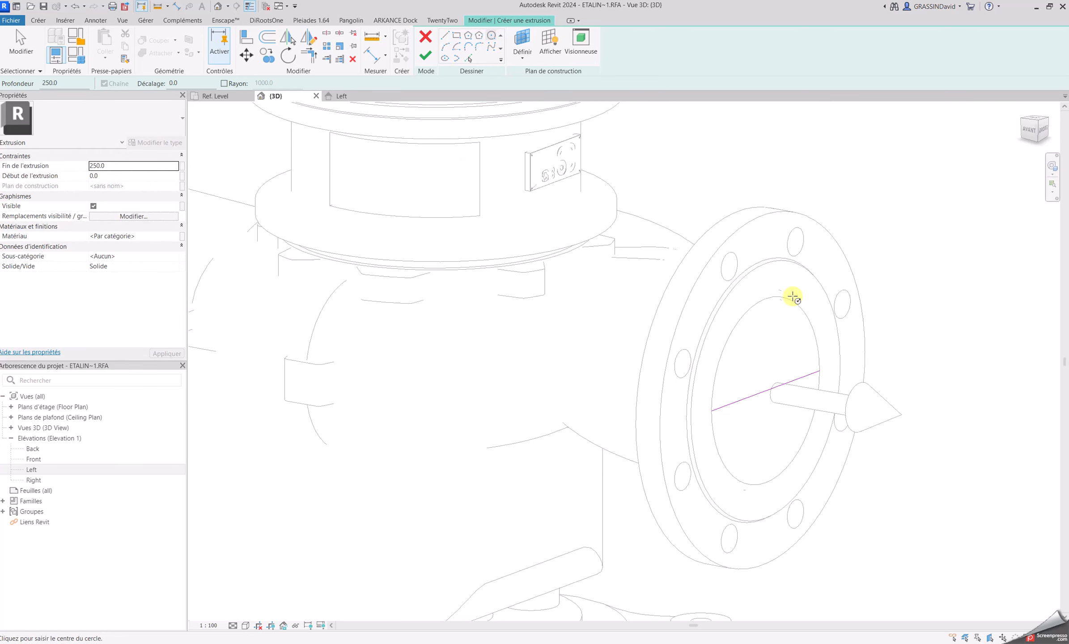
left_click(773, 389)
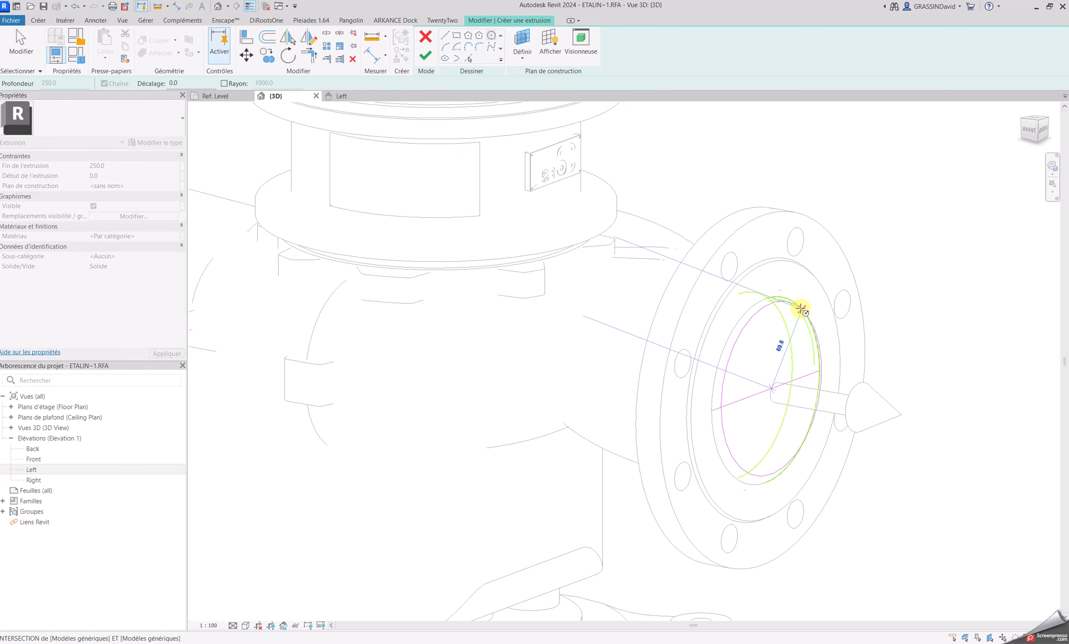
middle_click_drag(807, 372, 701, 425)
key("Escape")
key("Escape")
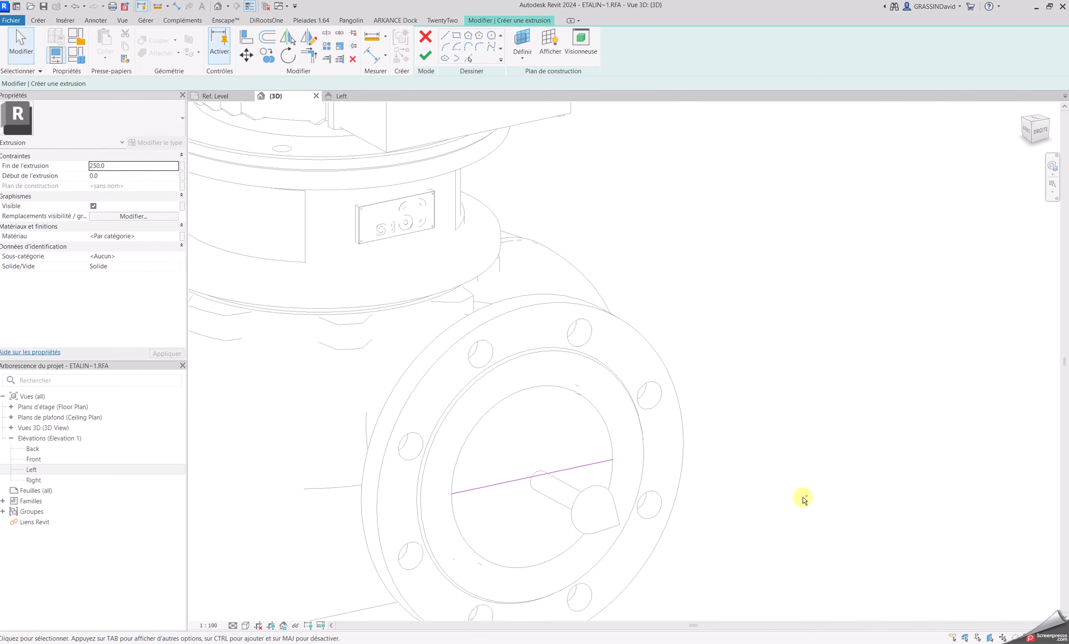
Step: Sketch a circle of 75 mm radius centred on the helper line's midpoint, matching the flange's inner circle
middle_click_drag(803, 498, 790, 443, "shift")
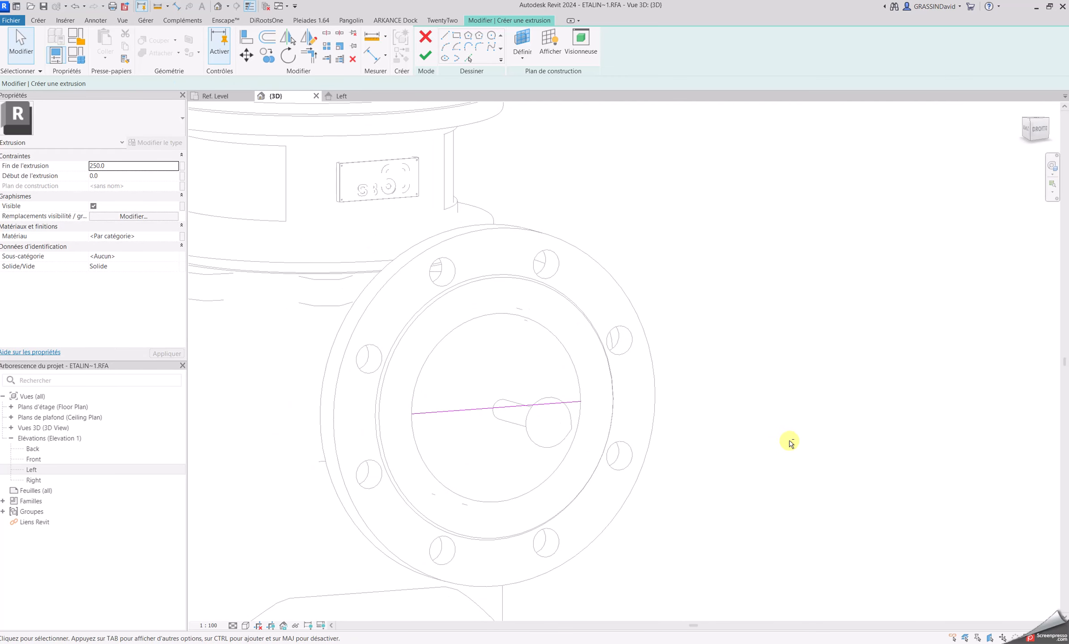
left_click(491, 36)
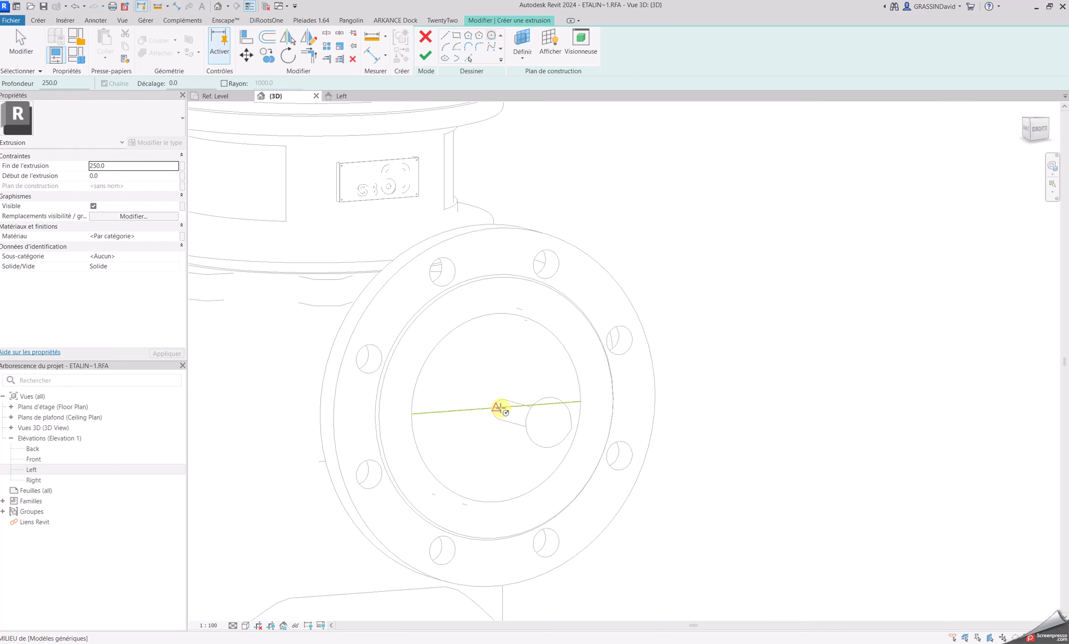
scroll(490, 410, "up", 3)
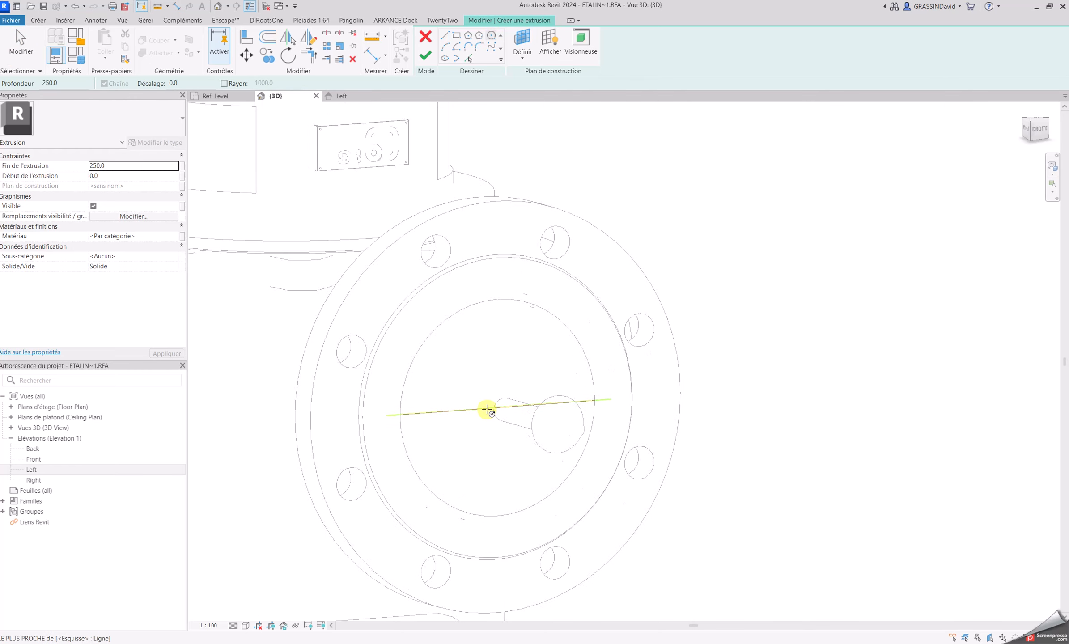
middle_click_drag(501, 432, 480, 498, "shift")
scroll(484, 505, "down", 10)
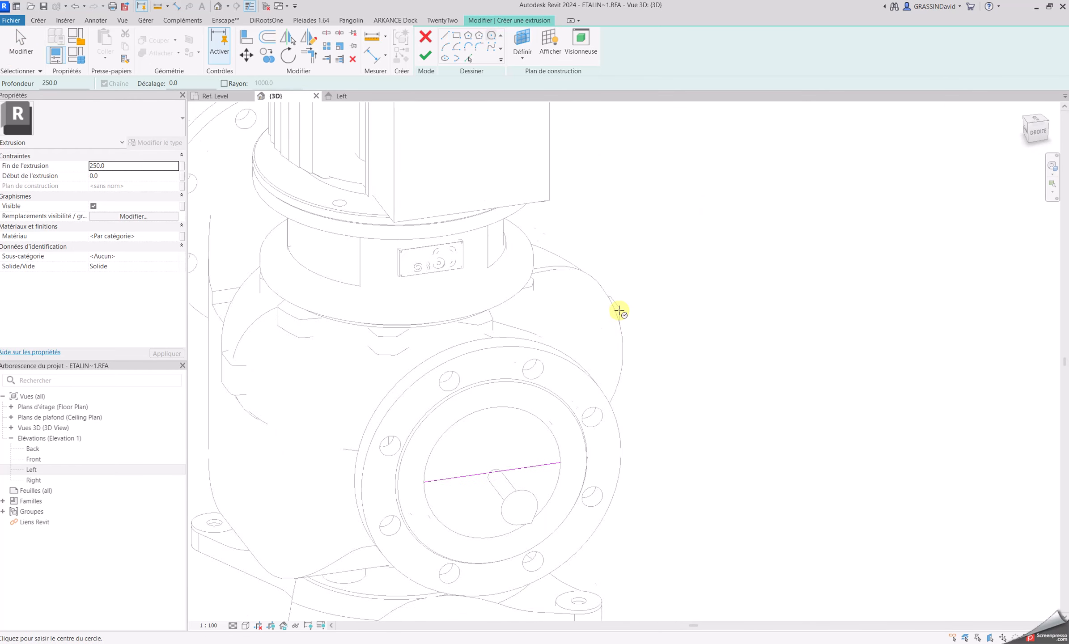
middle_click_drag(618, 313, 616, 409, "shift")
scroll(600, 340, "up", 10)
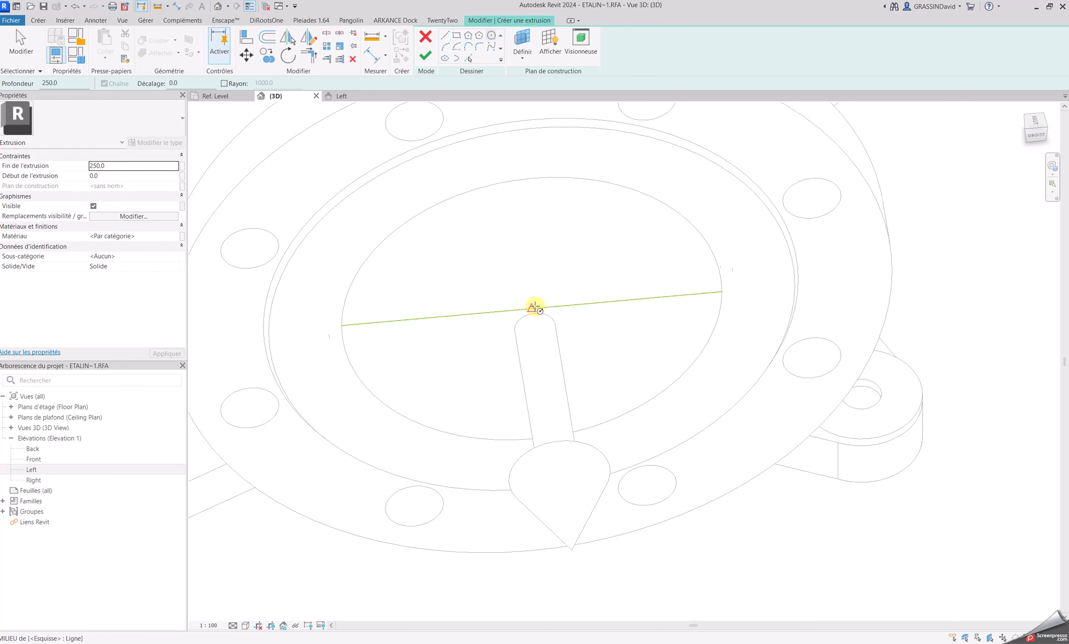
left_click(533, 307)
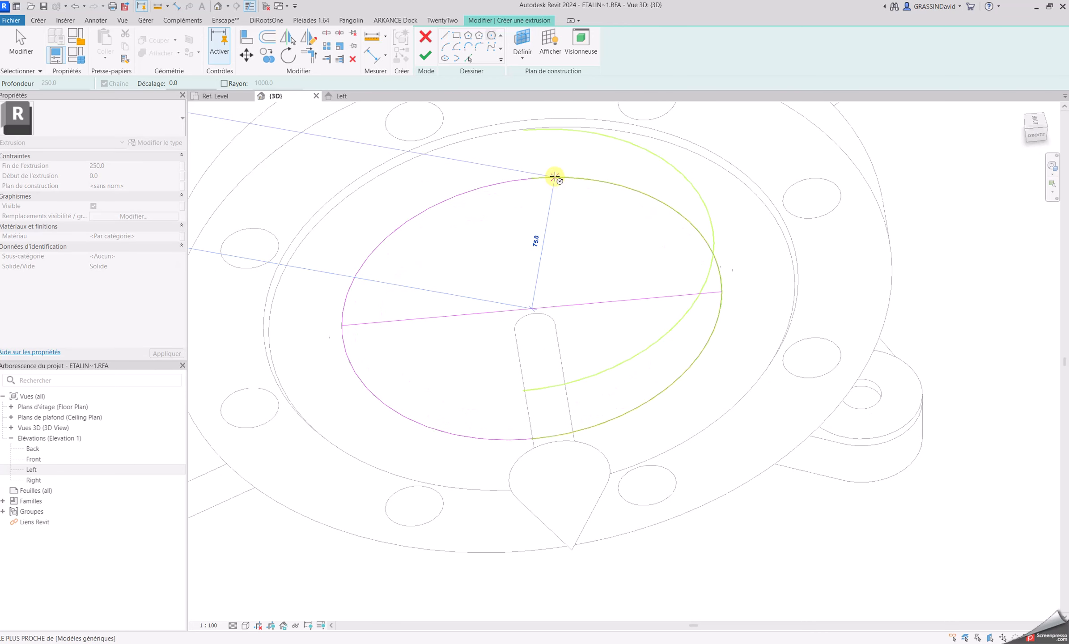
key("Escape")
key("Escape")
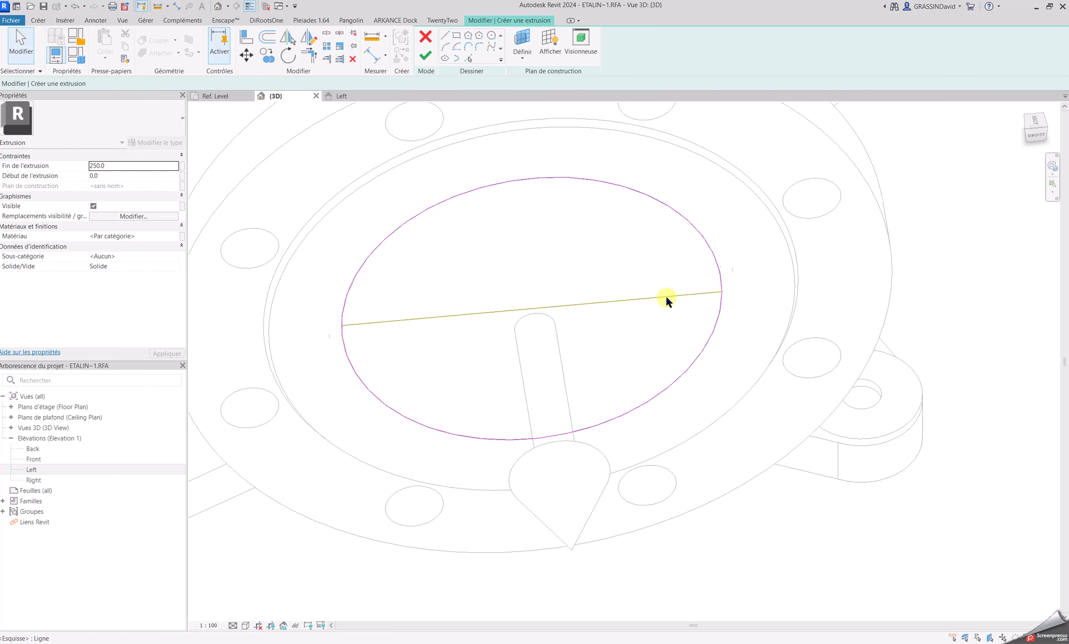
Step: Delete the helper line inside the circle and finish the extrusion sketch
left_click(666, 297)
key("Delete")
left_click(425, 55)
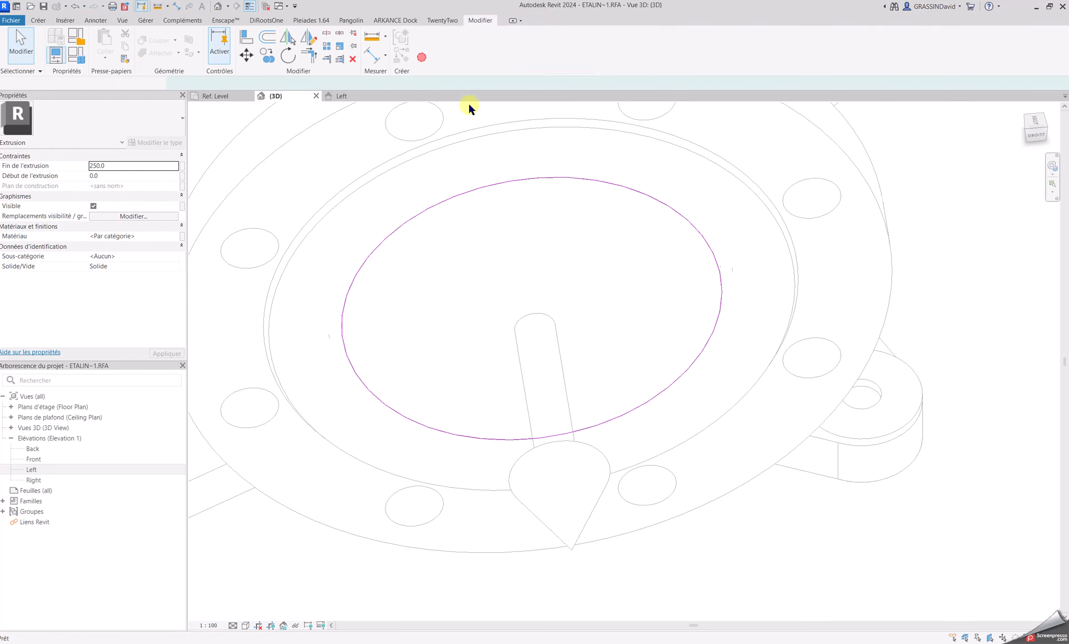
Step: Stretch the extrusion's outer end back through the pump to the opposite flange's face, for an extrusion end of -700
scroll(693, 349, "down", 5)
mouse_move(714, 417)
middle_mouse_down("shift")
mouse_move(899, 485)
mouse_move(979, 461)
middle_mouse_up("shift")
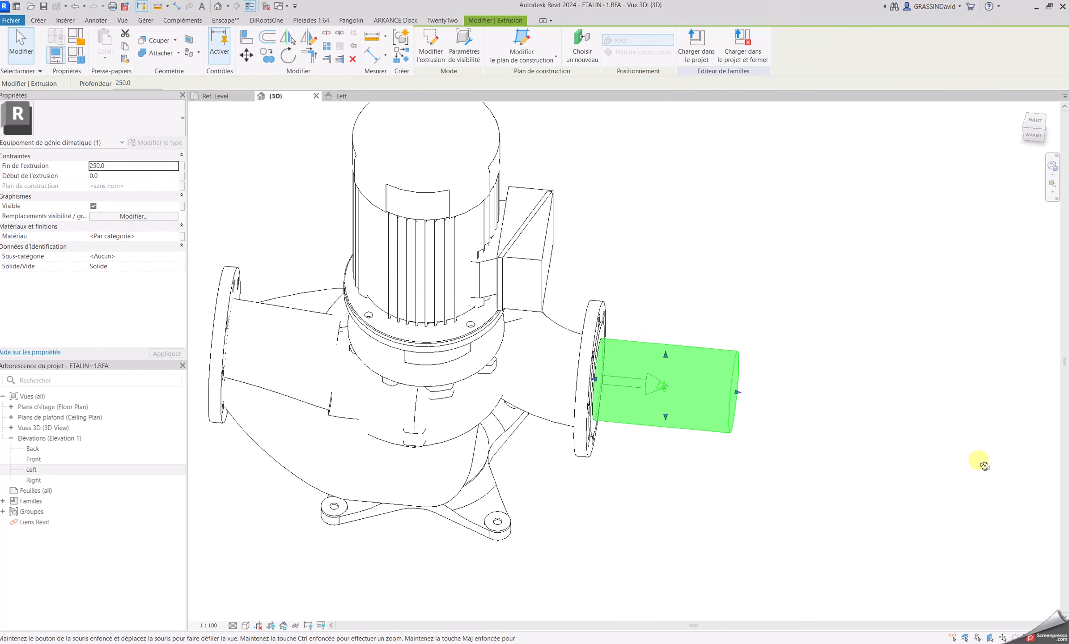
middle_click_drag(761, 519, 690, 406, "shift")
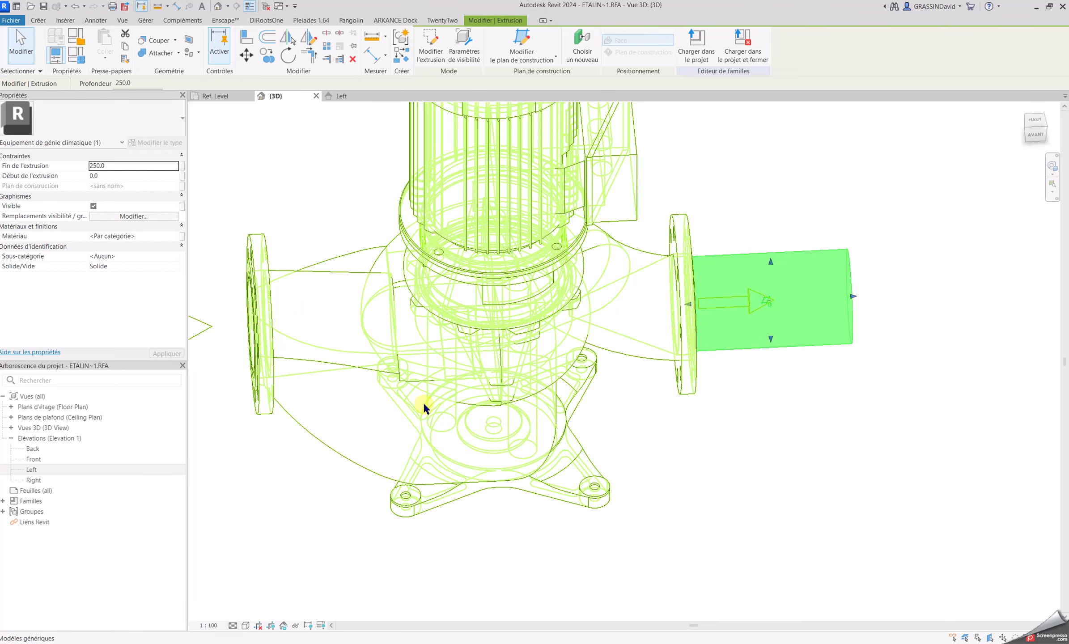
left_click_drag(860, 297, 248, 315)
scroll(228, 334, "up", 5)
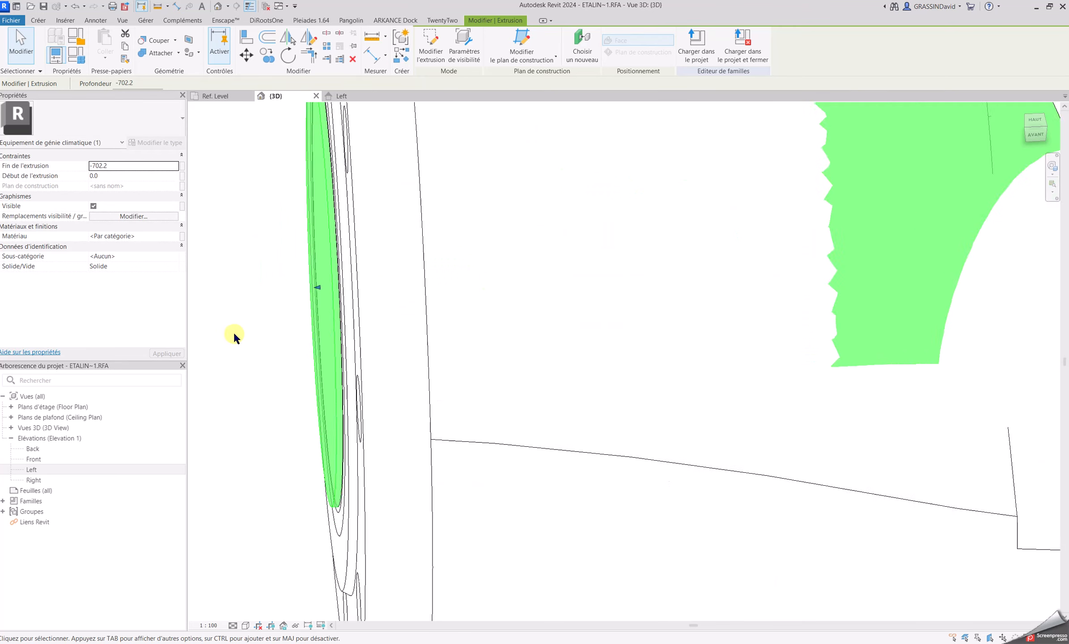
middle_click_drag(238, 353, 307, 367, "shift")
scroll(307, 367, "down", 4)
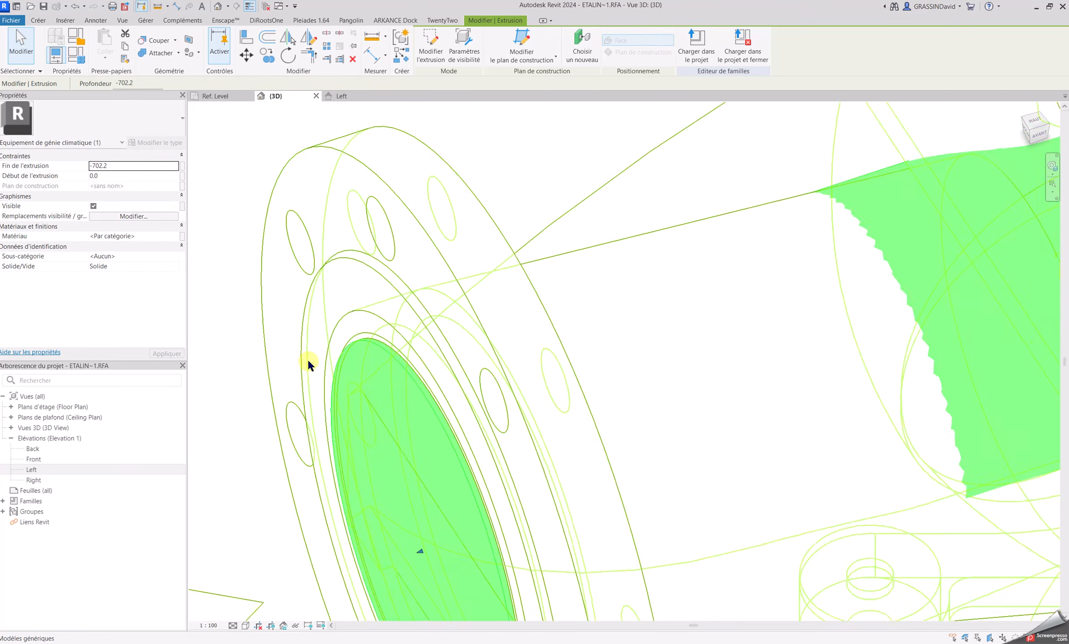
left_click_drag(378, 492, 384, 487)
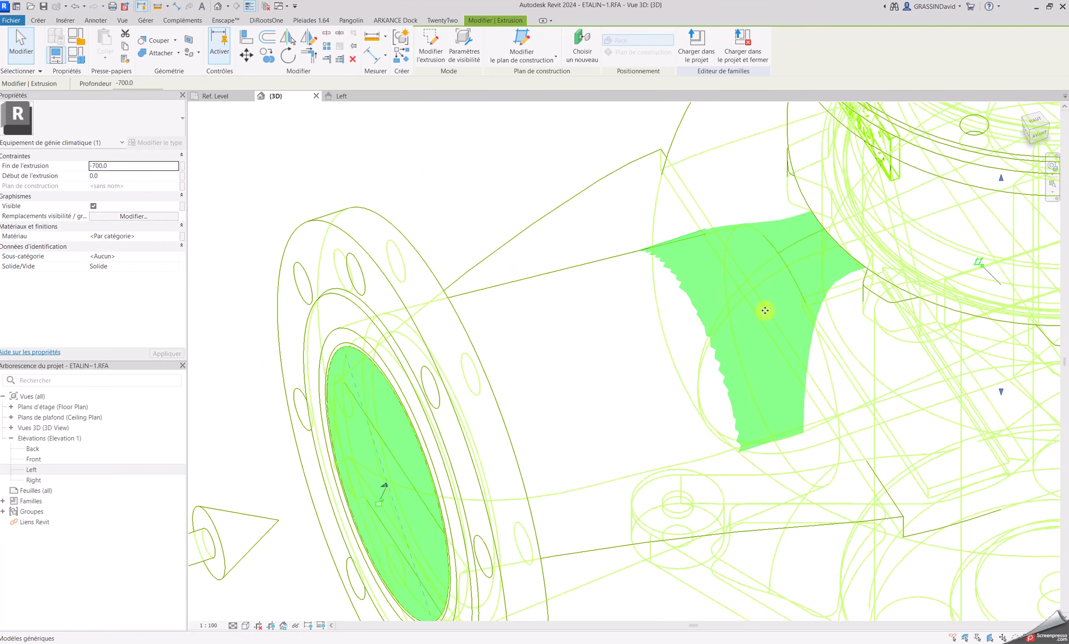
Step: Turn off the Visible property of the extrusion running through the pump and deselect it
scroll(675, 354, "down", 1)
left_click(94, 208)
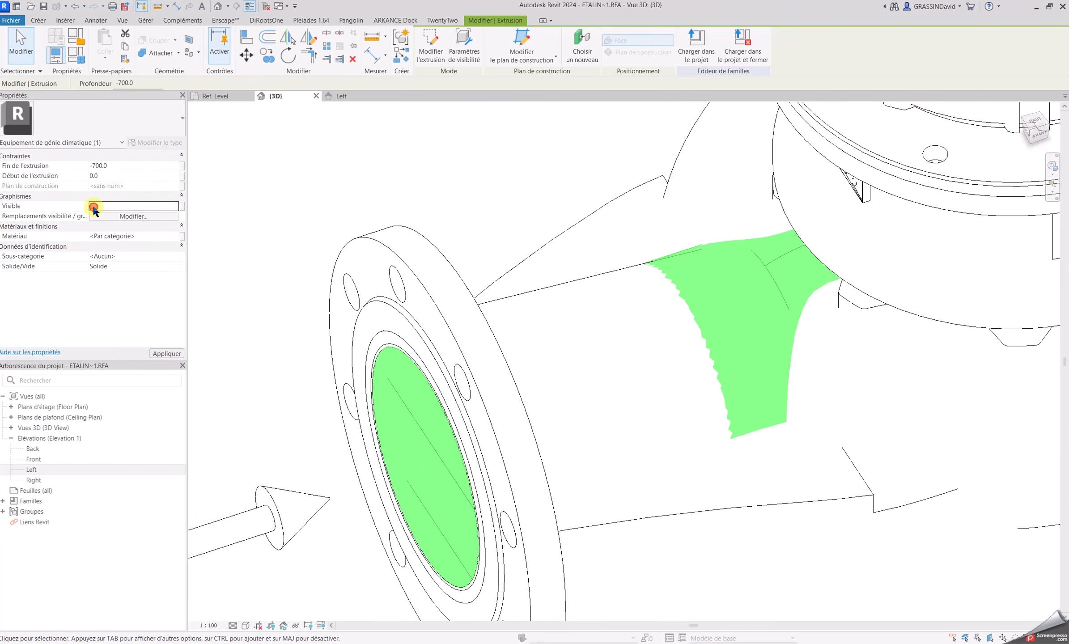
left_click(458, 207)
scroll(524, 242, "down", 3)
scroll(525, 242, "up", 1)
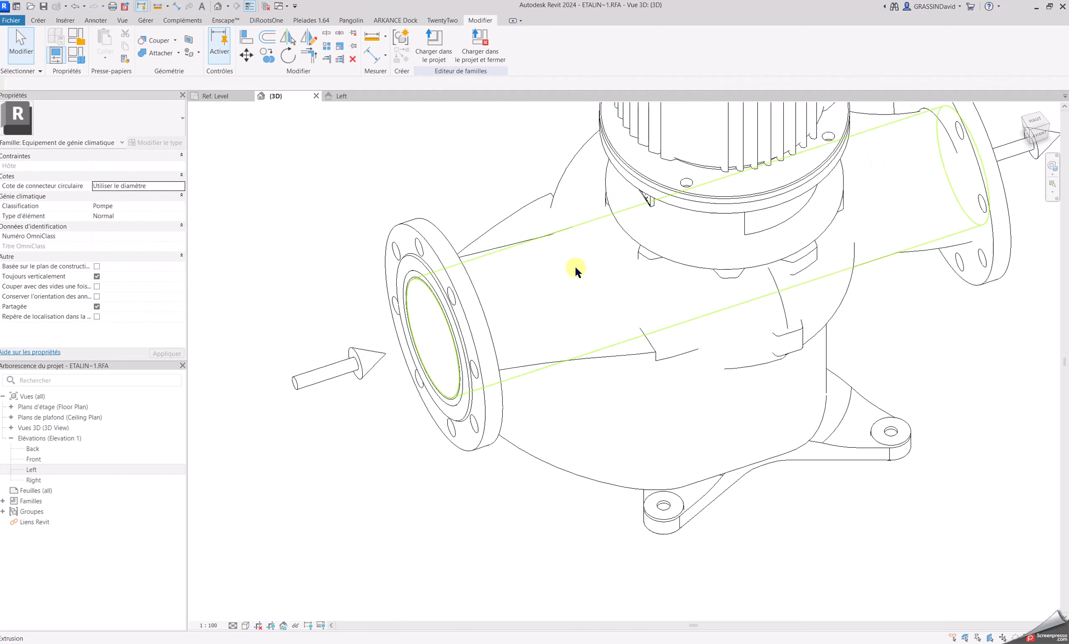
Step: Place an Alimentation hydraulique pipe connector on the extrusion's end face at the flange with the outward-pointing arrow
scroll(575, 268, "down", 3)
middle_click_drag(904, 353, 781, 388)
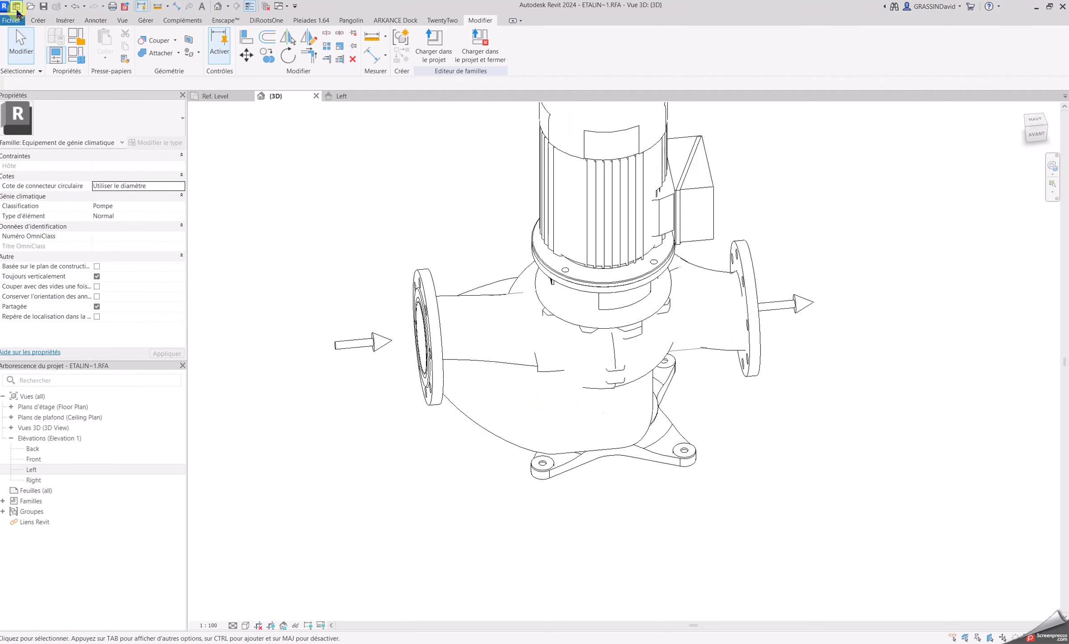
left_click(45, 22)
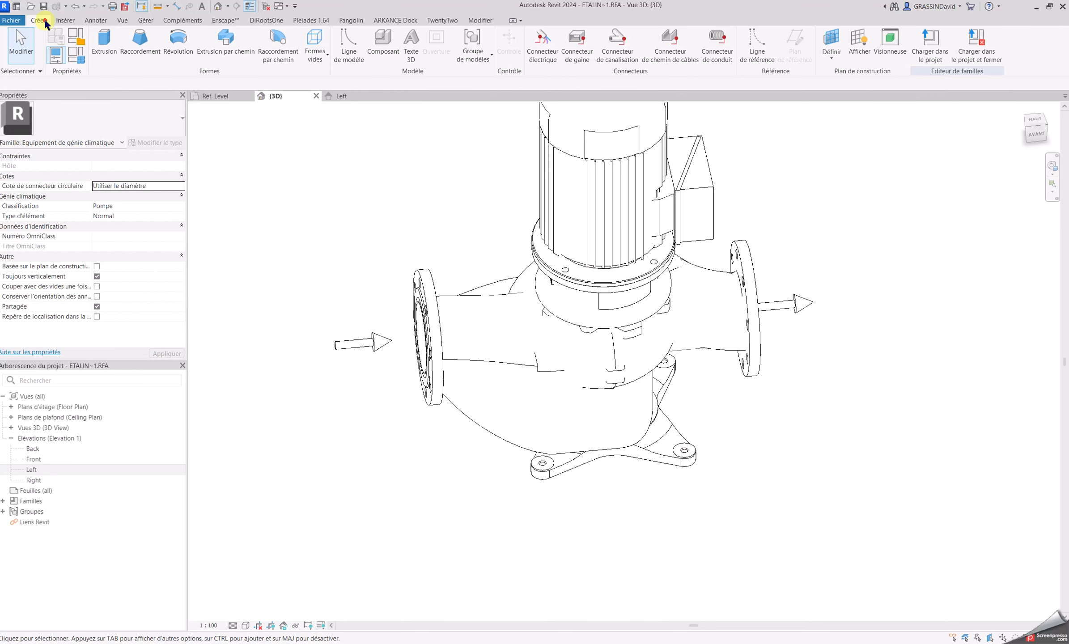
left_click(617, 42)
middle_click_drag(870, 328, 781, 342, "shift")
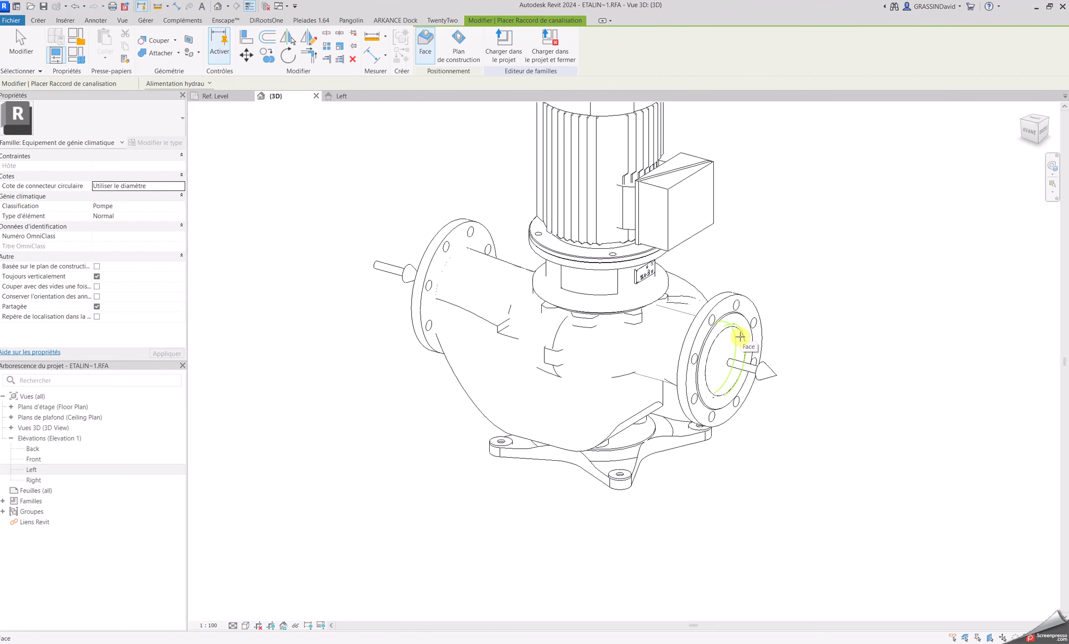
scroll(740, 337, "up", 3)
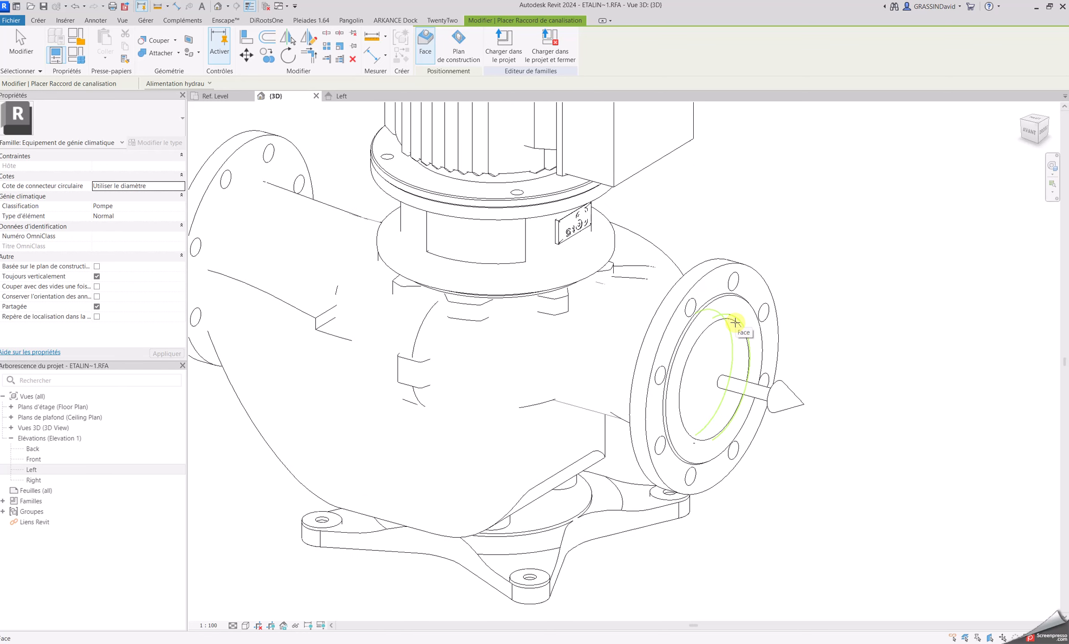
key("Tab")
key("Tab")
left_click(735, 322)
scroll(835, 363, "down", 5)
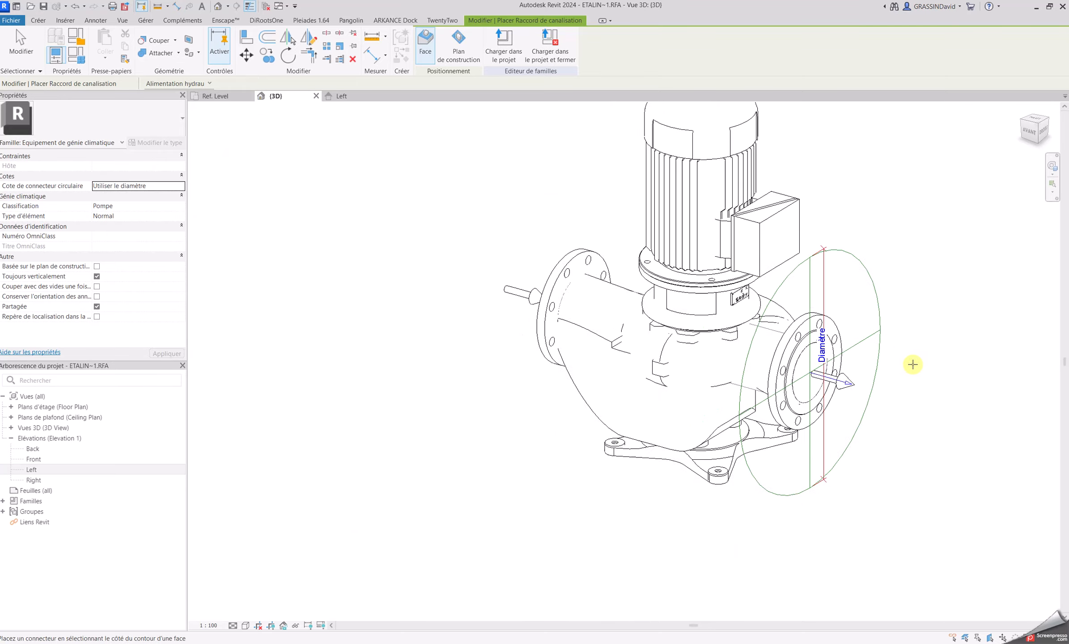
Step: Place a second pipe connector on the extrusion's other end face, at the flange with the inward-pointing arrow, and end placement
middle_click_drag(914, 363, 890, 389, "shift")
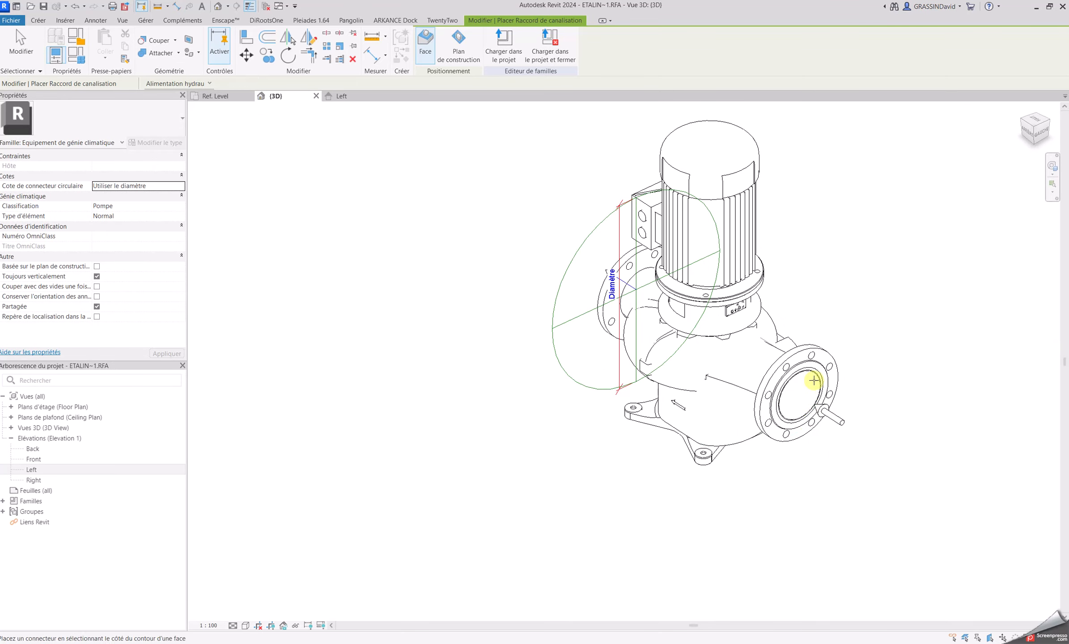
scroll(813, 376, "up", 2)
key("Tab")
key("Tab")
key("Tab")
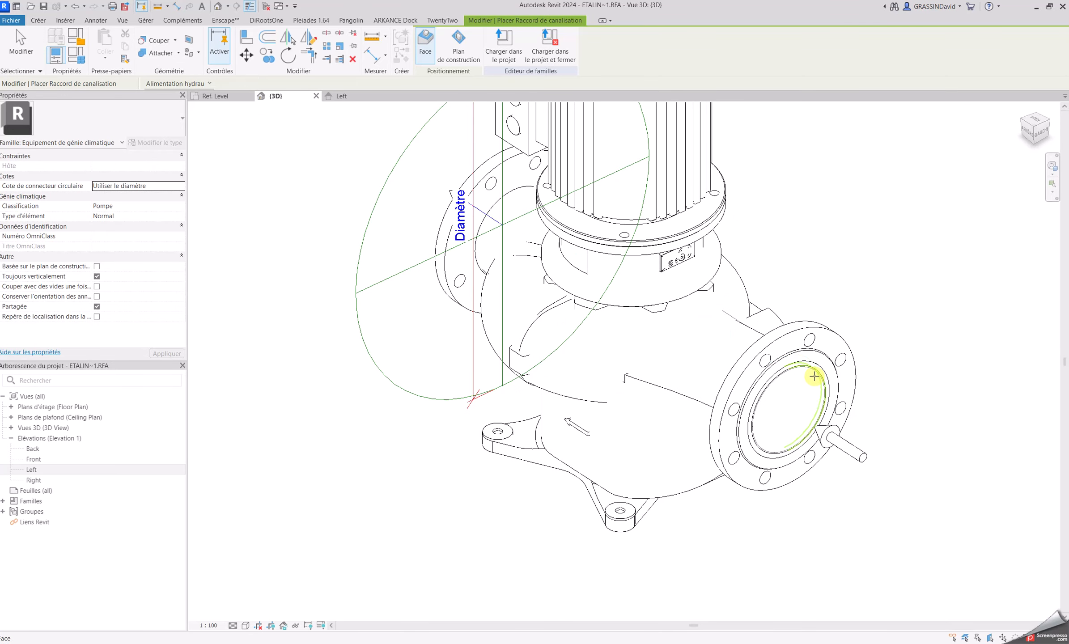
key("Tab")
left_click(814, 376)
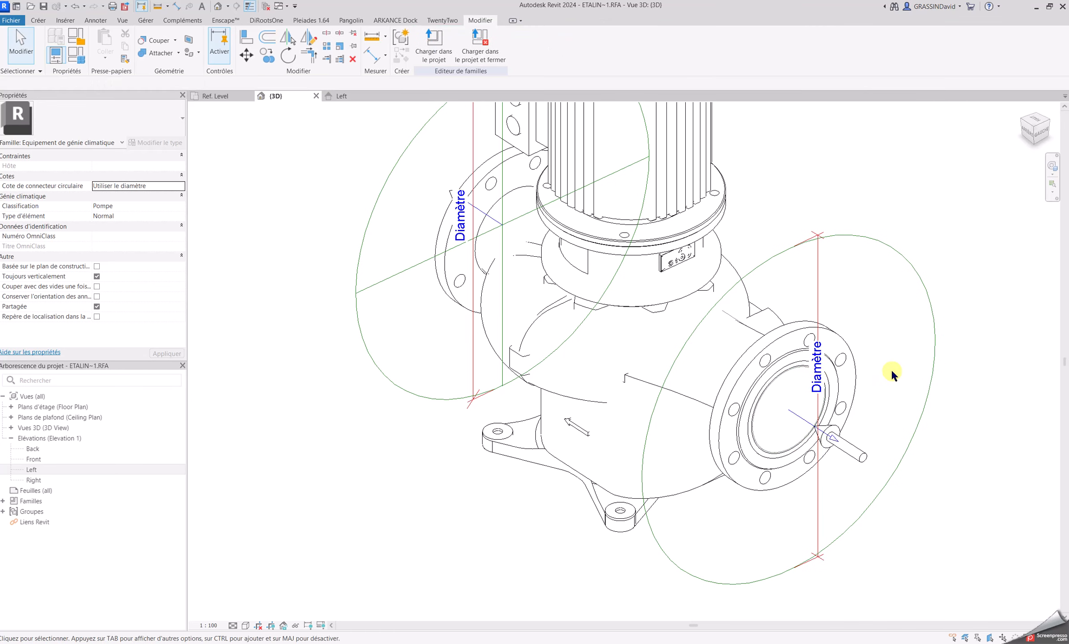
Step: Select both pipe connectors and set their diameter to 125 mm
left_click(377, 375, "ctrl")
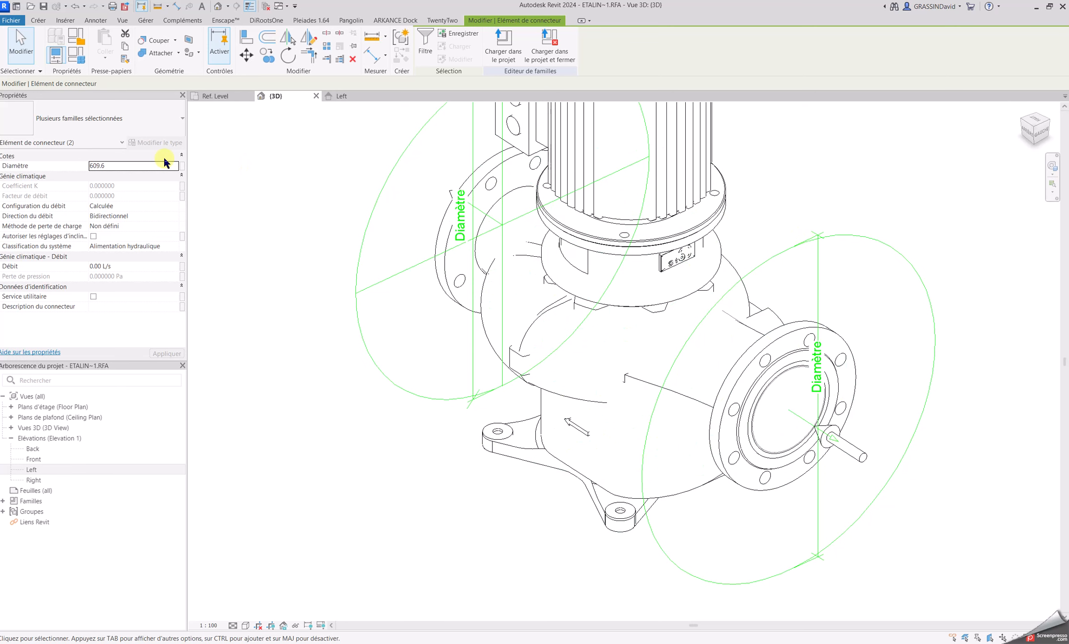
double_click(137, 168)
type("125")
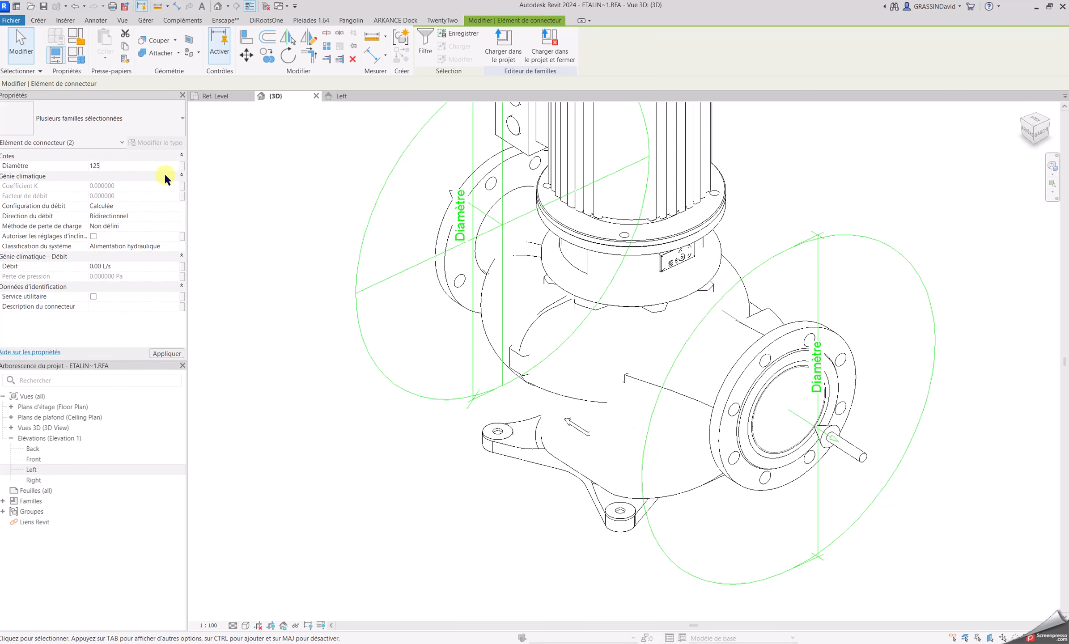
key("Return")
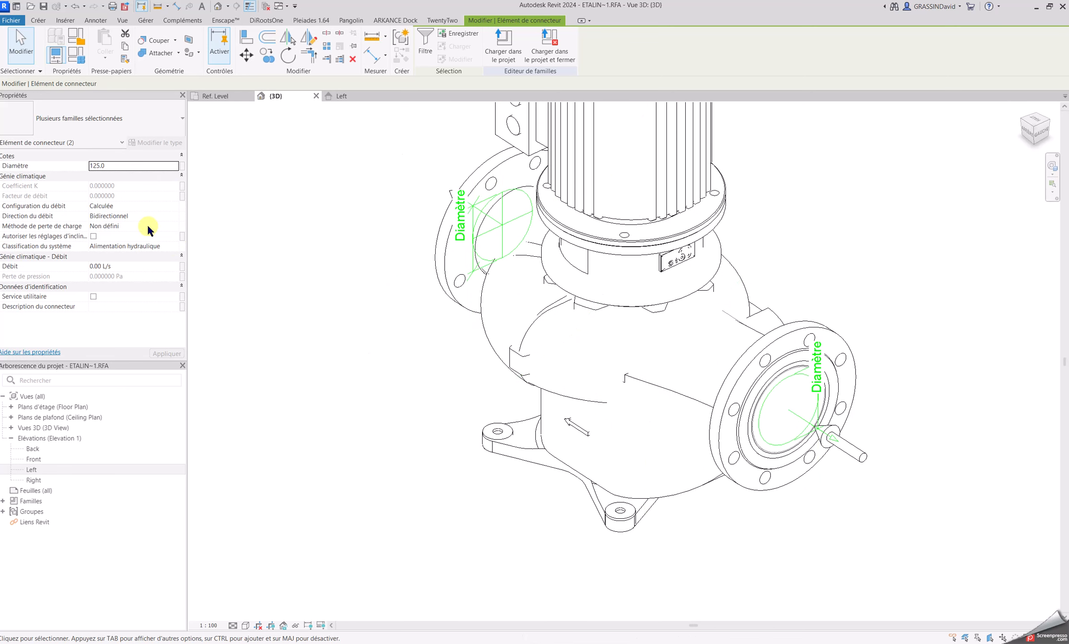
Step: Set the system classification of both pipe connectors to Global
left_click(174, 249)
left_click(174, 248)
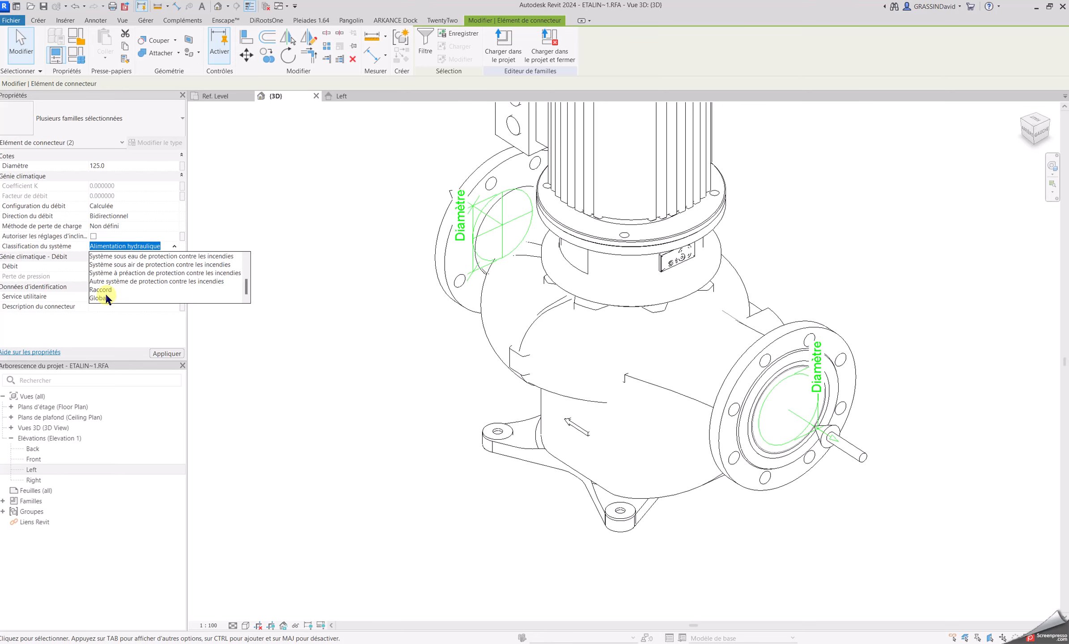
left_click(102, 296)
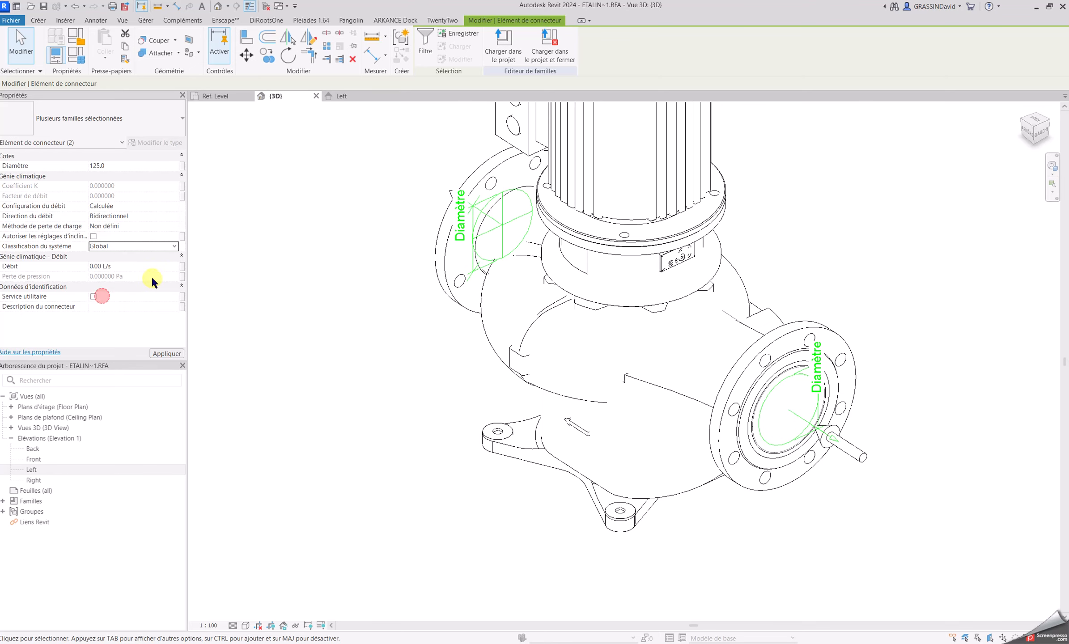
Step: Set the flow direction of the pipe connector at the flange with the outward-pointing arrow to Extérieur
left_click(277, 213)
middle_click_drag(357, 266, 397, 354, "shift")
scroll(385, 351, "up", 4)
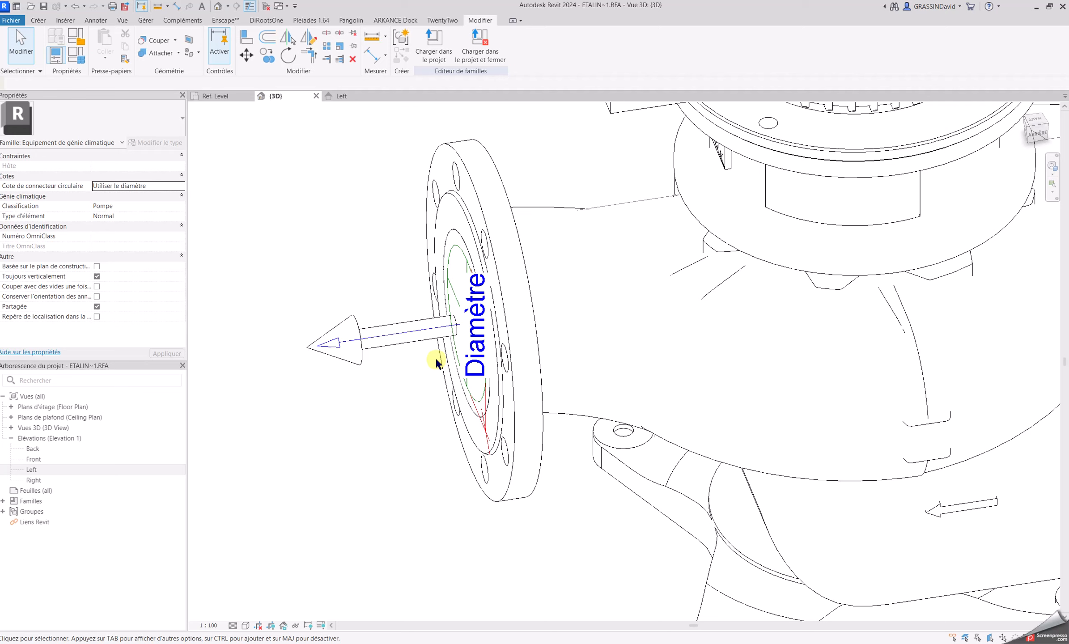
left_click(482, 400)
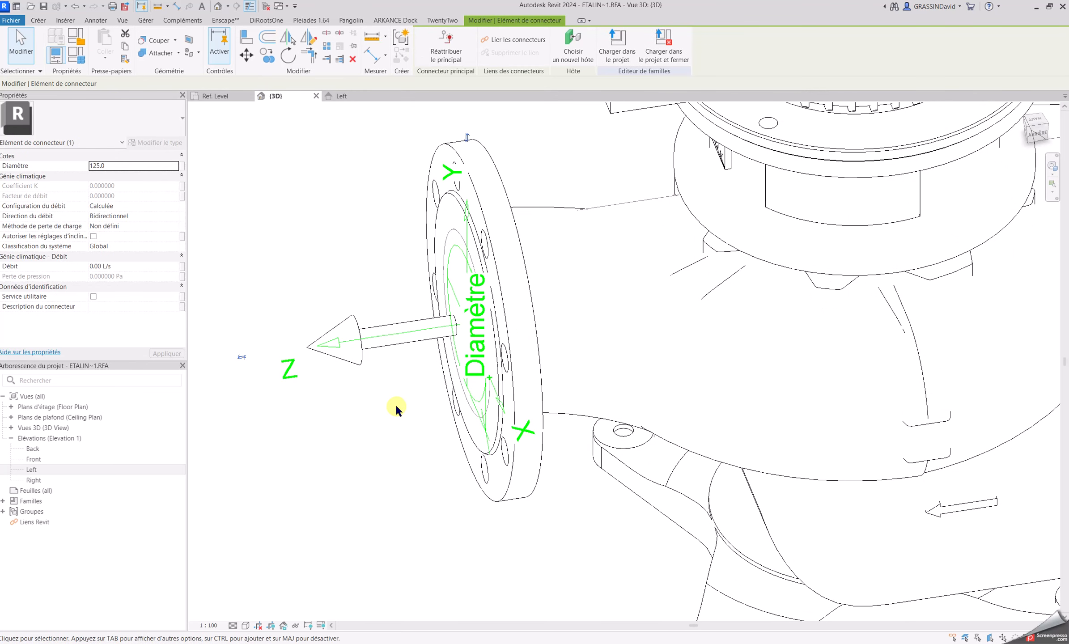
left_click(154, 216)
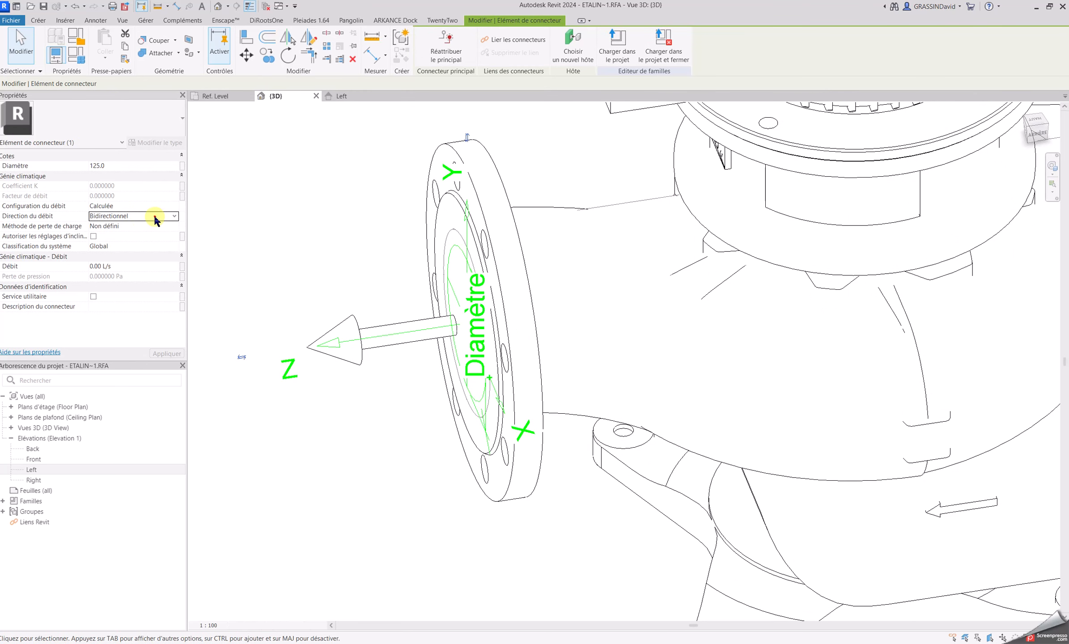
left_click(174, 217)
left_click(96, 233)
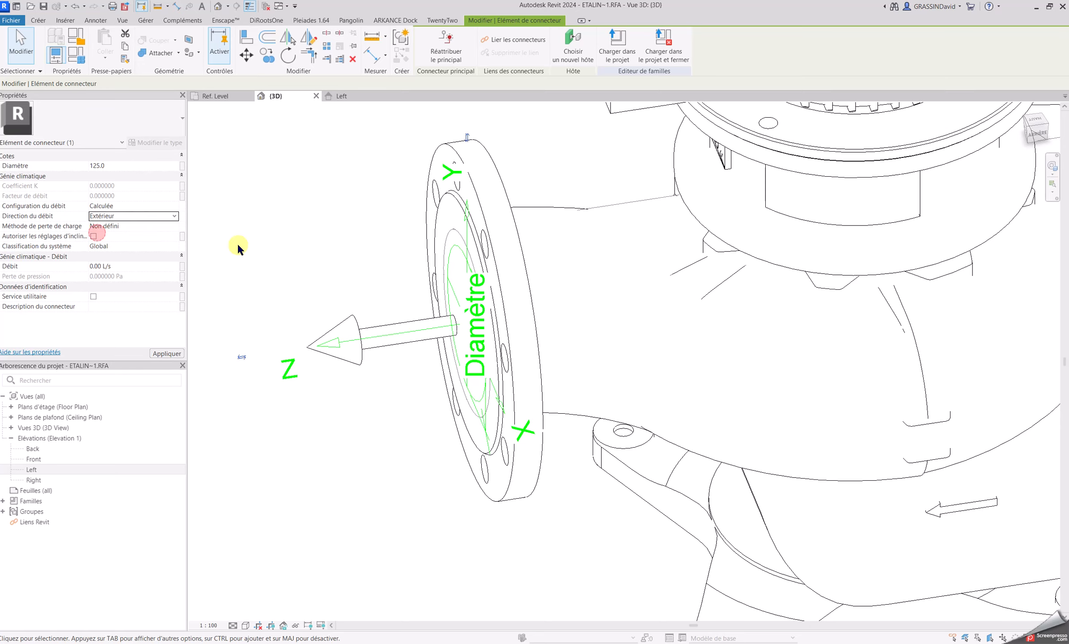
left_click(269, 241)
Step: Set the flow direction of the pipe connector at the flange with the inward-pointing arrow to Intérieur
scroll(265, 265, "down", 5)
scroll(728, 250, "up", 4)
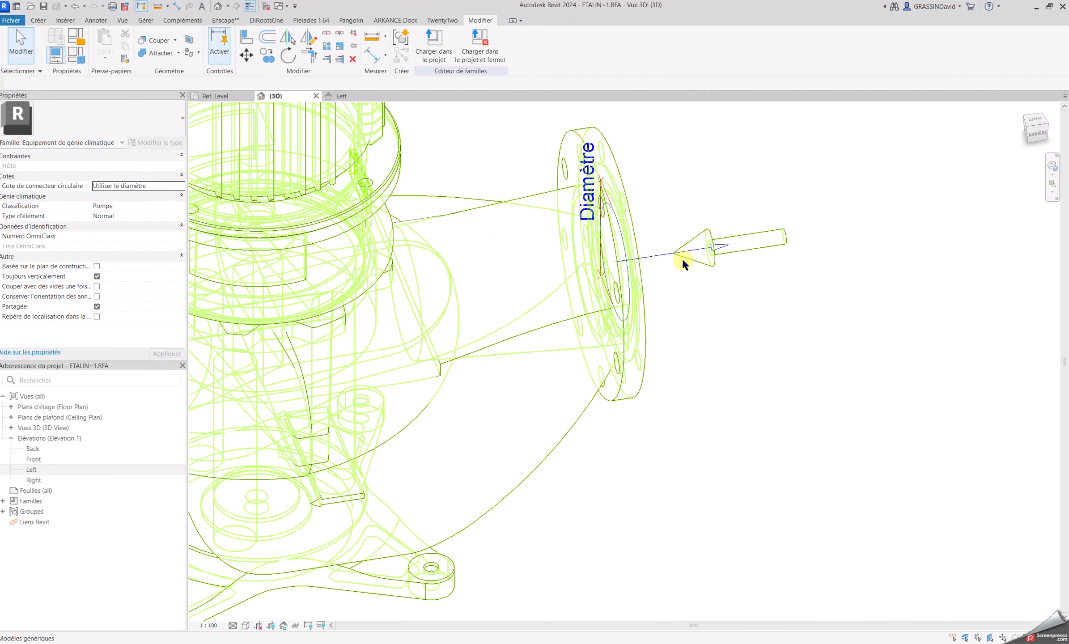
left_click(662, 252)
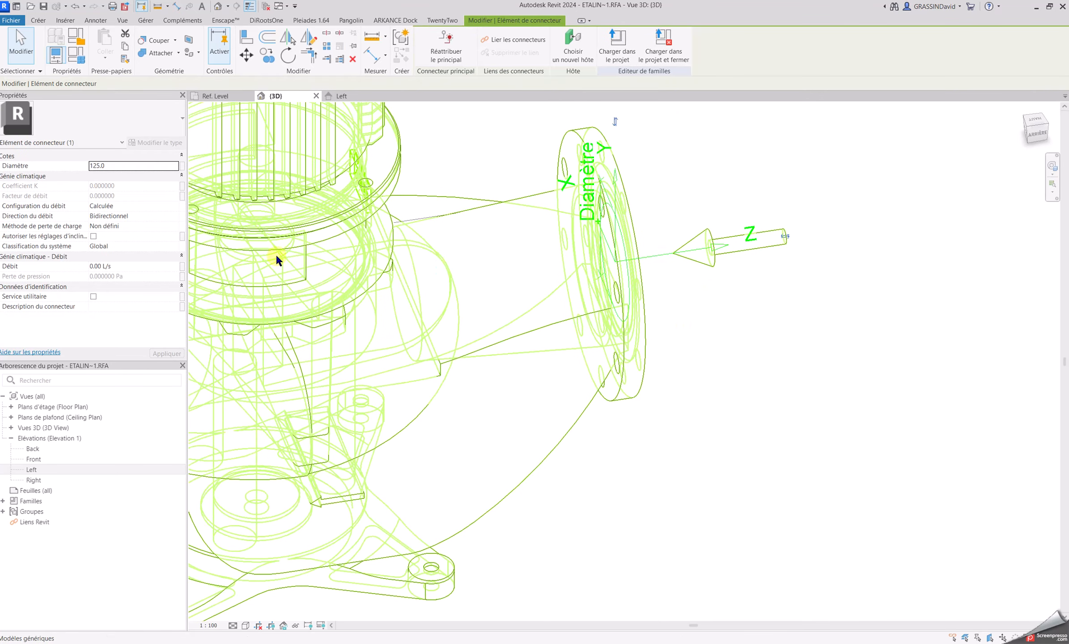
left_click(139, 210)
left_click(175, 219)
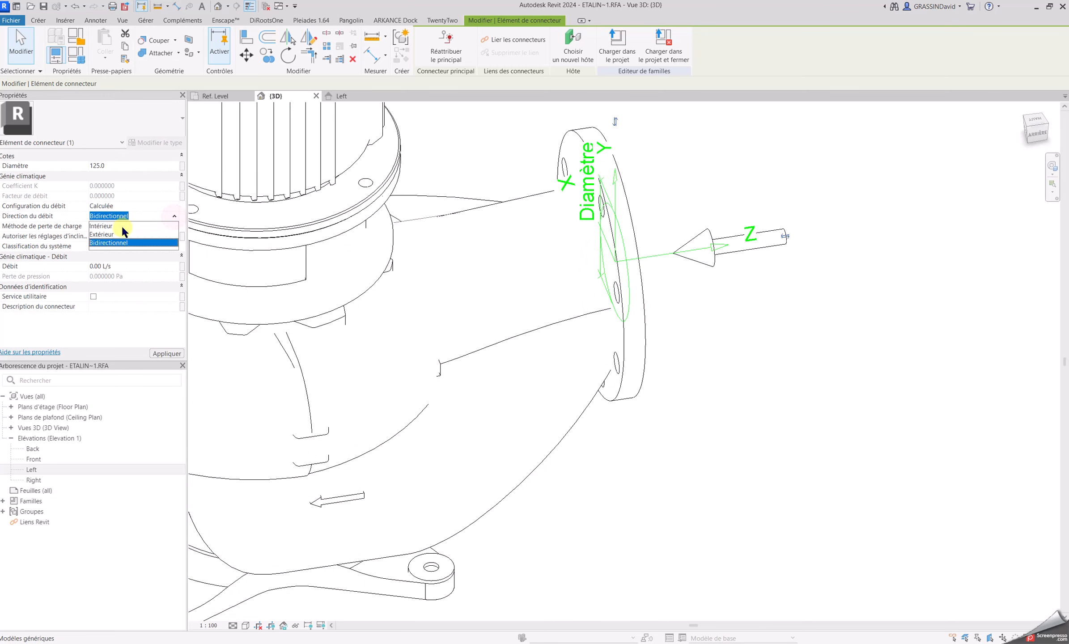
left_click(120, 229)
left_click(789, 299)
scroll(617, 255, "up", 5)
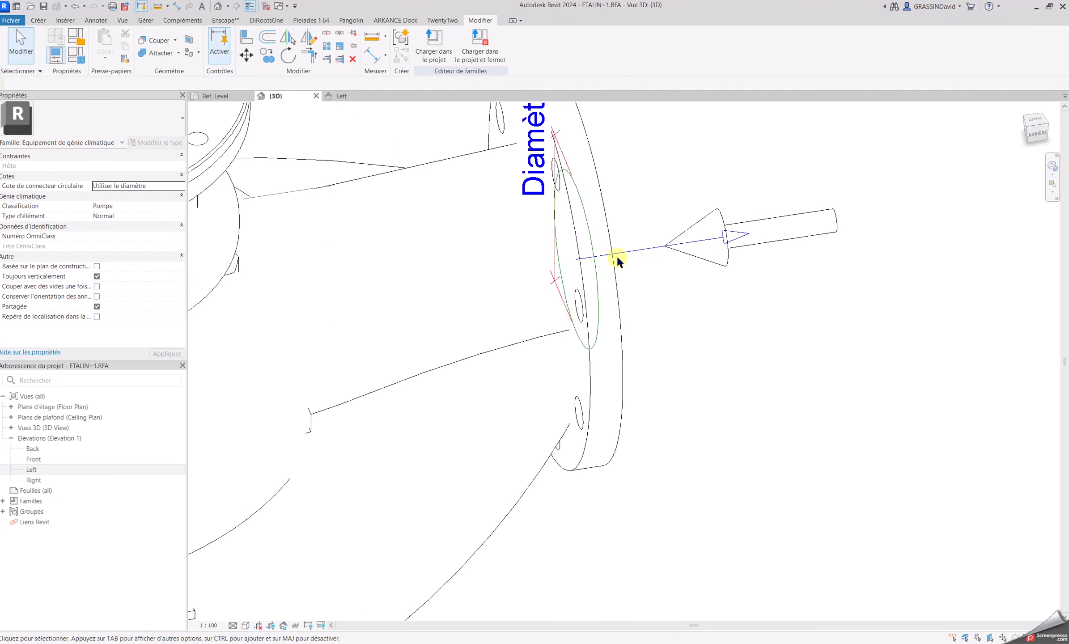
scroll(761, 236, "down", 3)
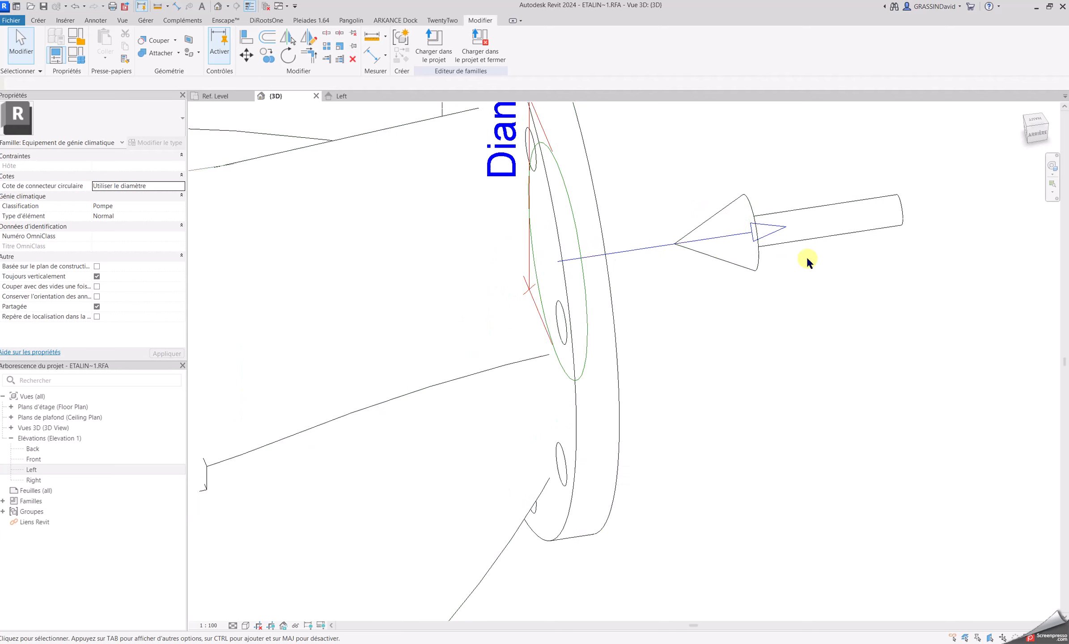
middle_click_drag(828, 302, 758, 307, "shift")
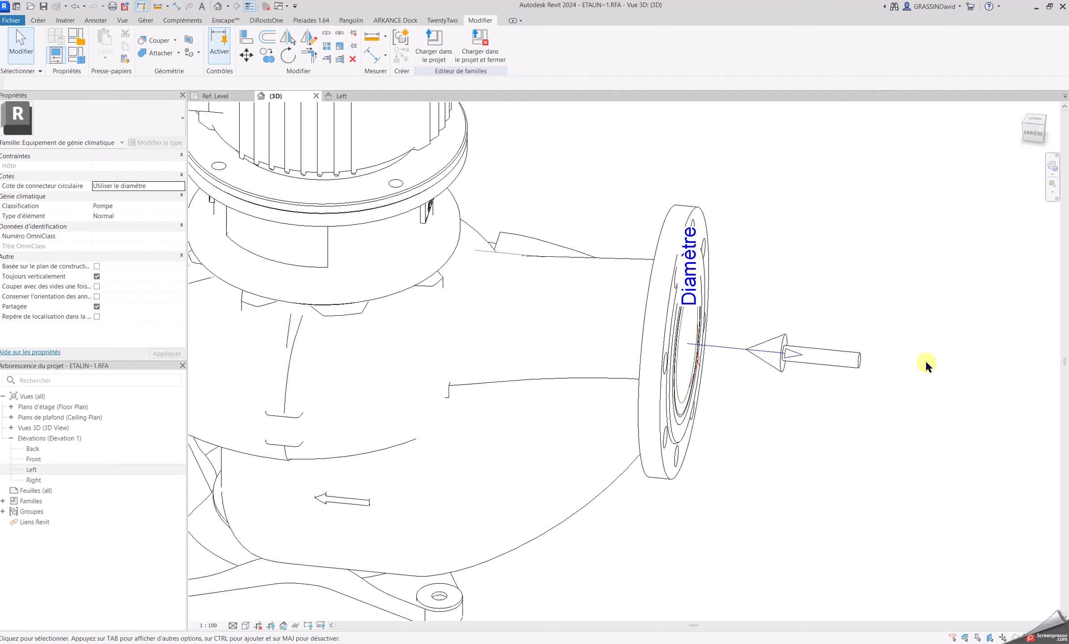
scroll(926, 363, "down", 5)
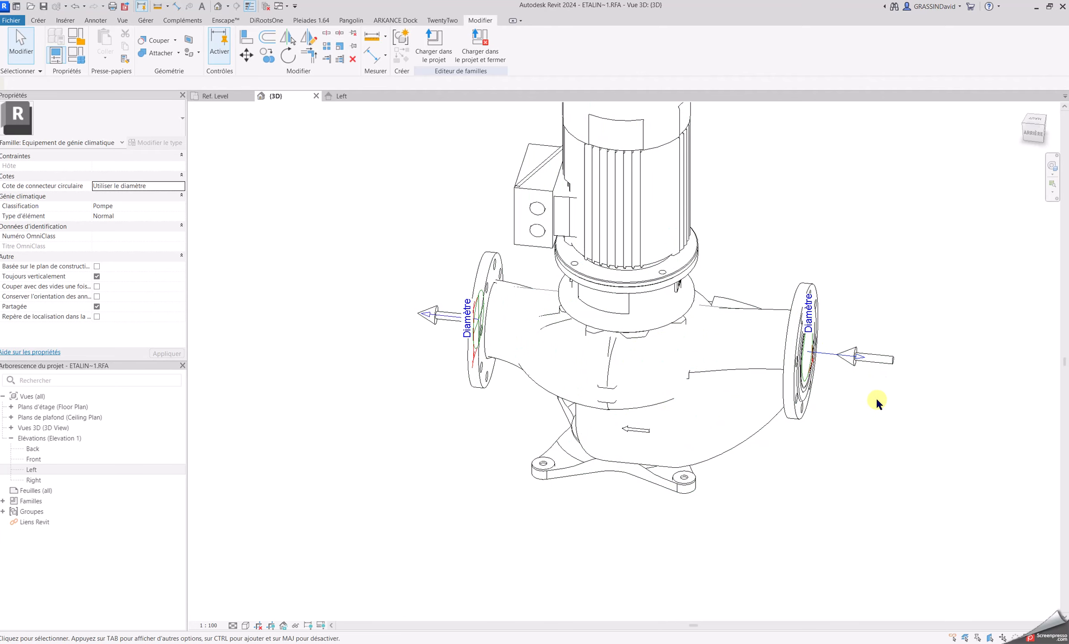
middle_click_drag(889, 411, 750, 389, "shift")
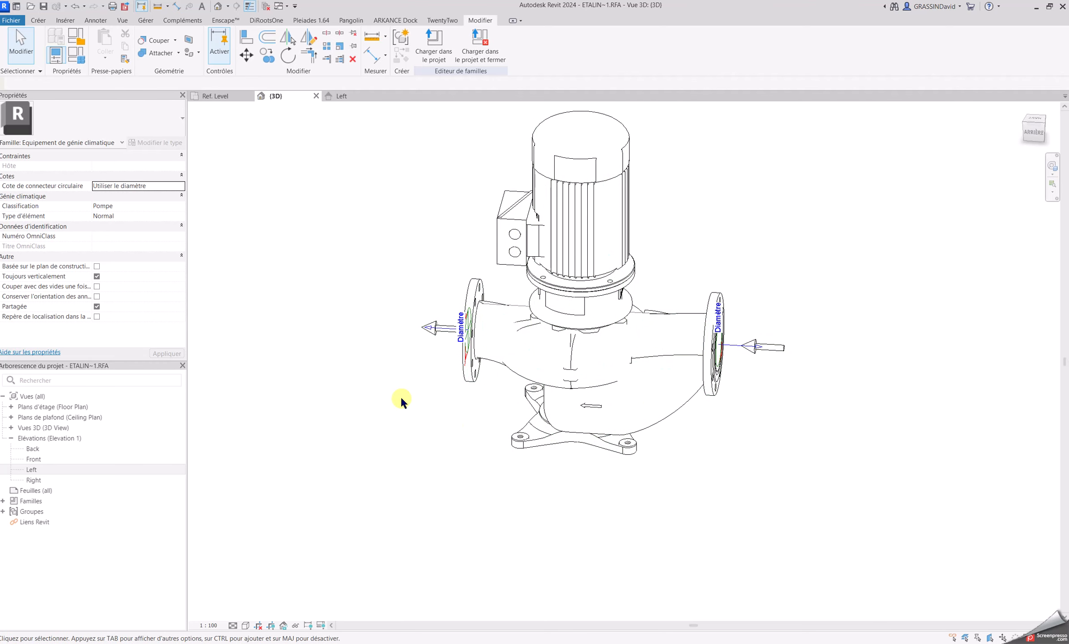
Step: Save the family over the existing file etaline_vertical_with_material_number_48237360_etaline_150-150-200.rfa
left_click(15, 21)
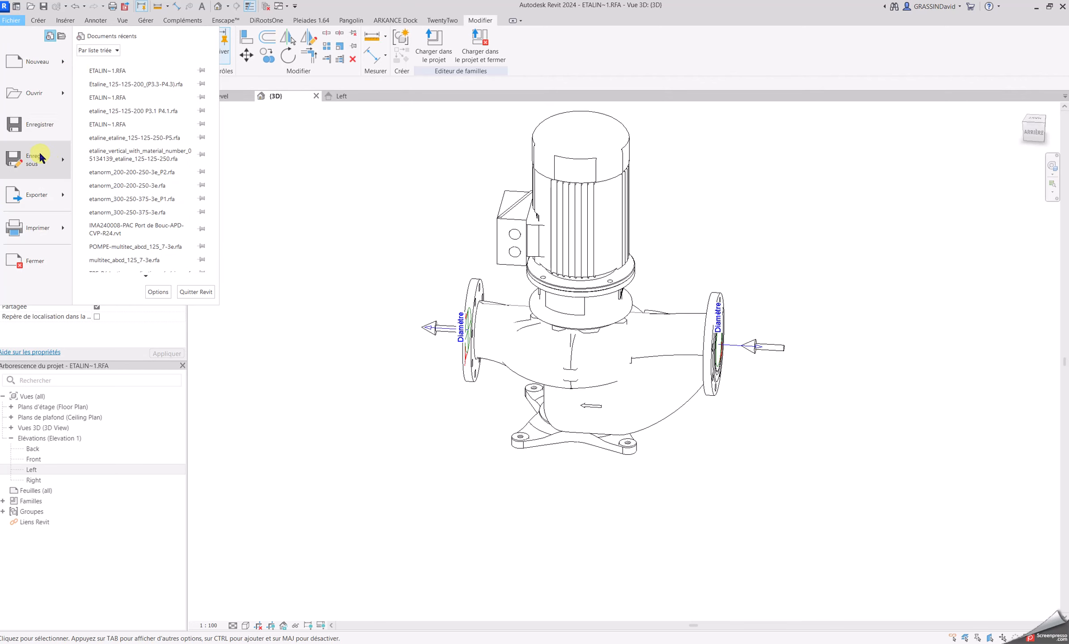
mouse_move(42, 159)
left_click(112, 162)
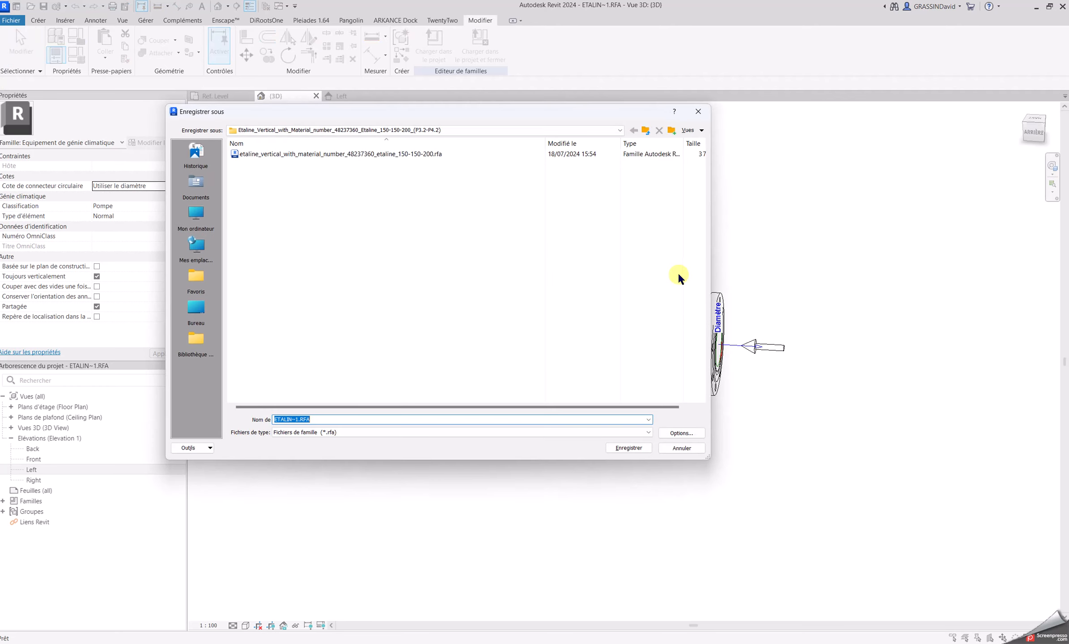
double_click(418, 154)
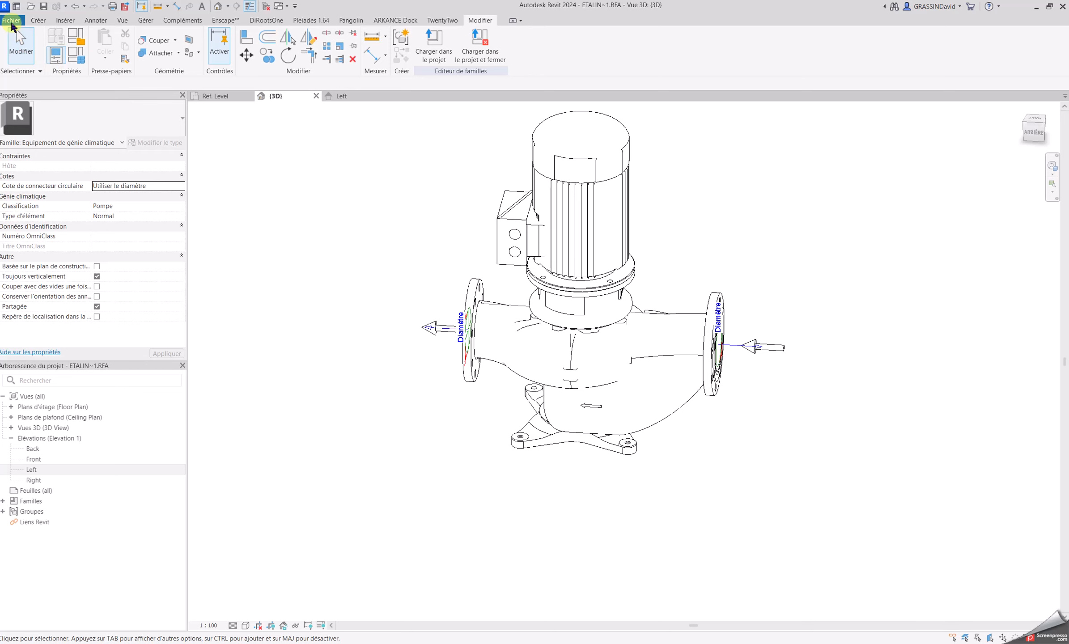
Step: Start saving the family under a new name in the parent REVIT folder and copy the name of the Etaline 150-150-200 (P3.2-P4.2) subfolder
left_click(12, 21)
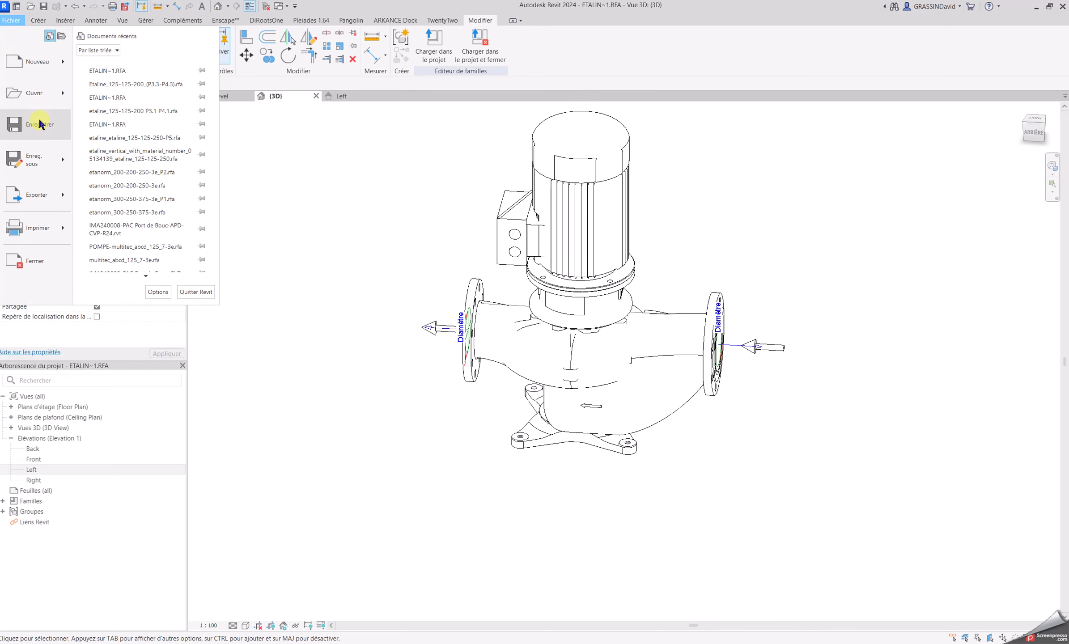
mouse_move(43, 159)
left_click(135, 161)
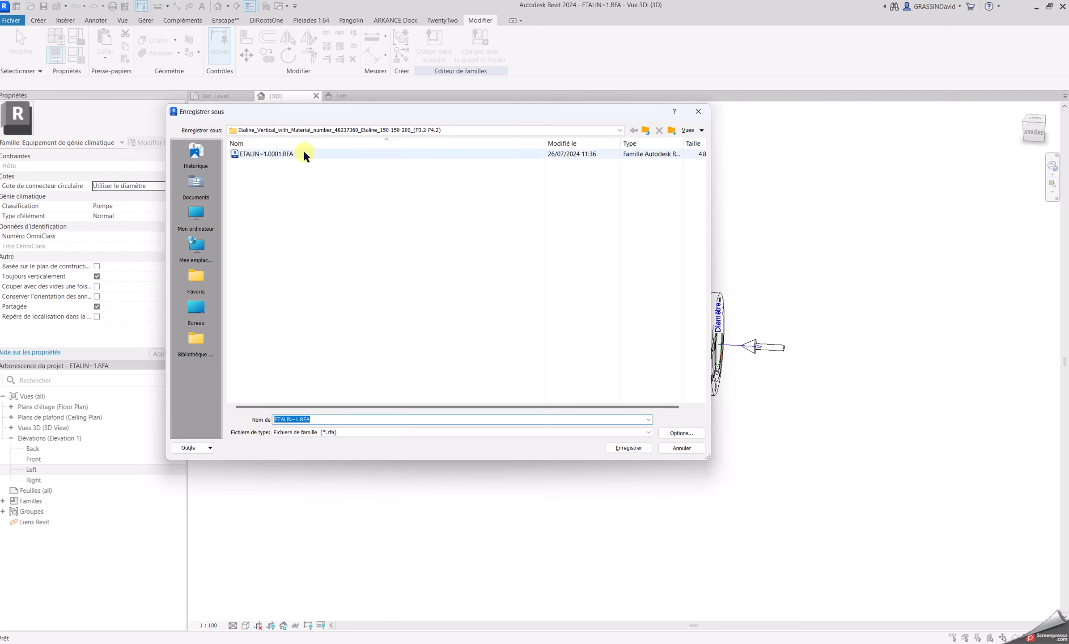
left_click(646, 130)
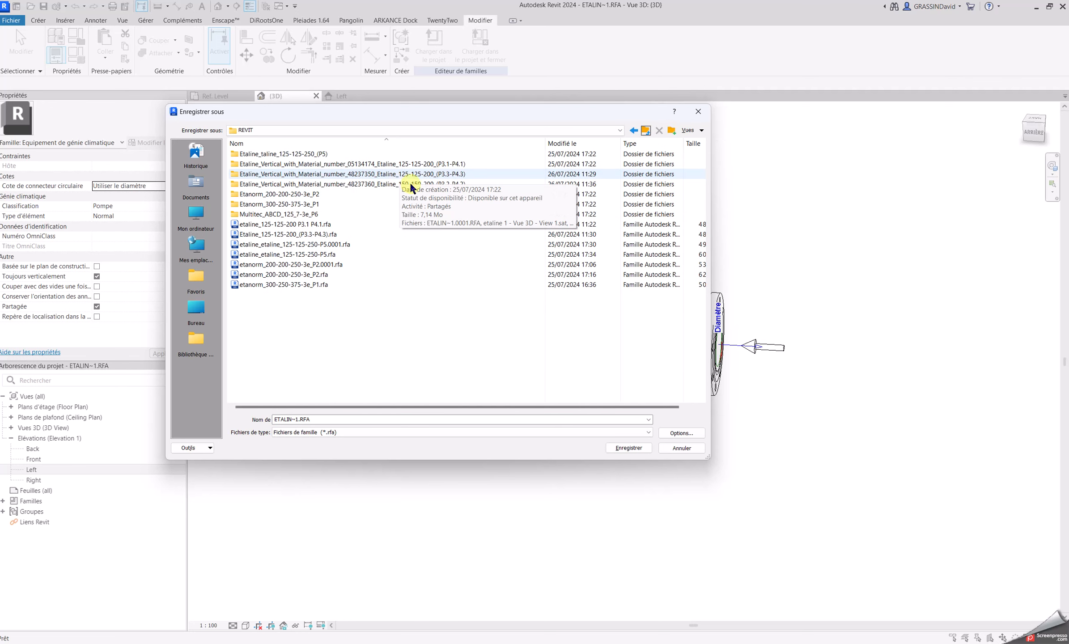
left_click(384, 185)
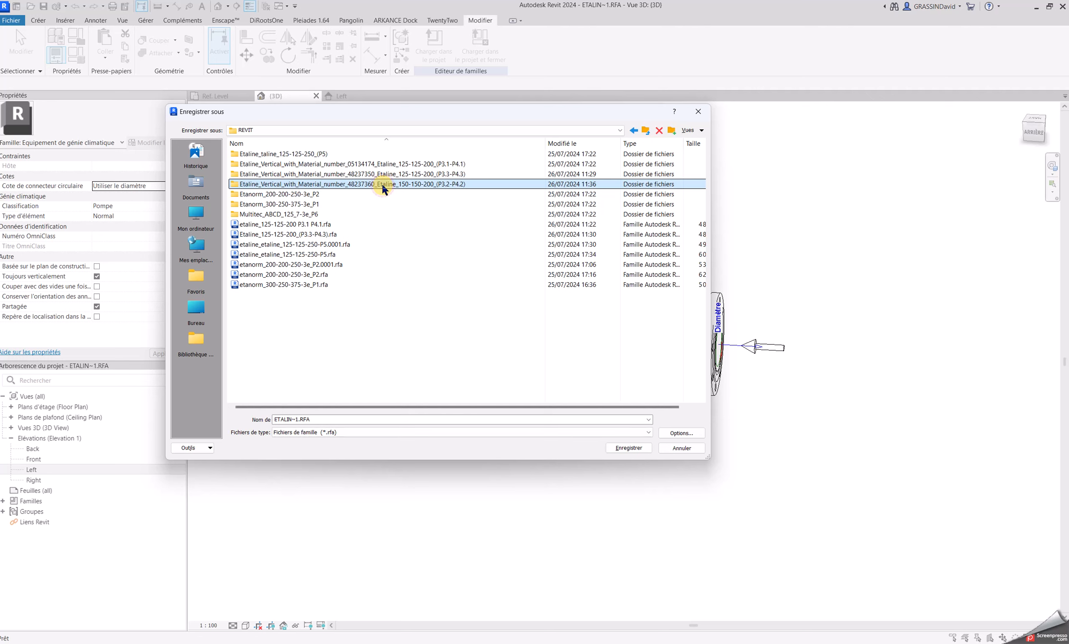
left_click(383, 185)
key("ctrl+c")
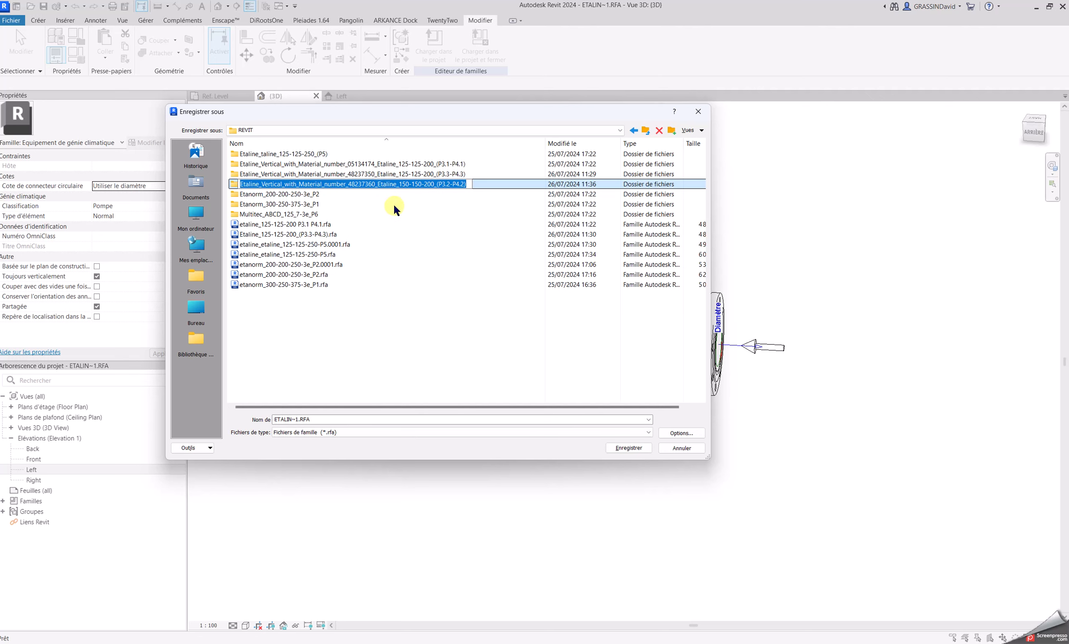
Step: Paste the copied folder name as the file name and shorten it to Etaline_150-150-200_(P3.2-P4.2)
left_click(313, 318)
left_click(383, 419)
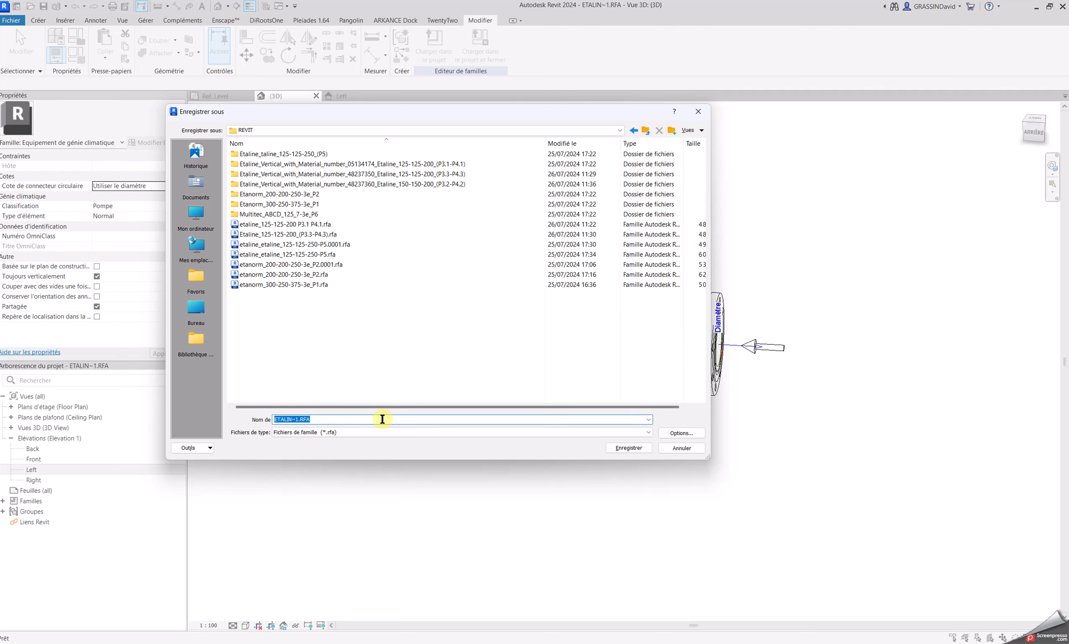
key("ctrl+v")
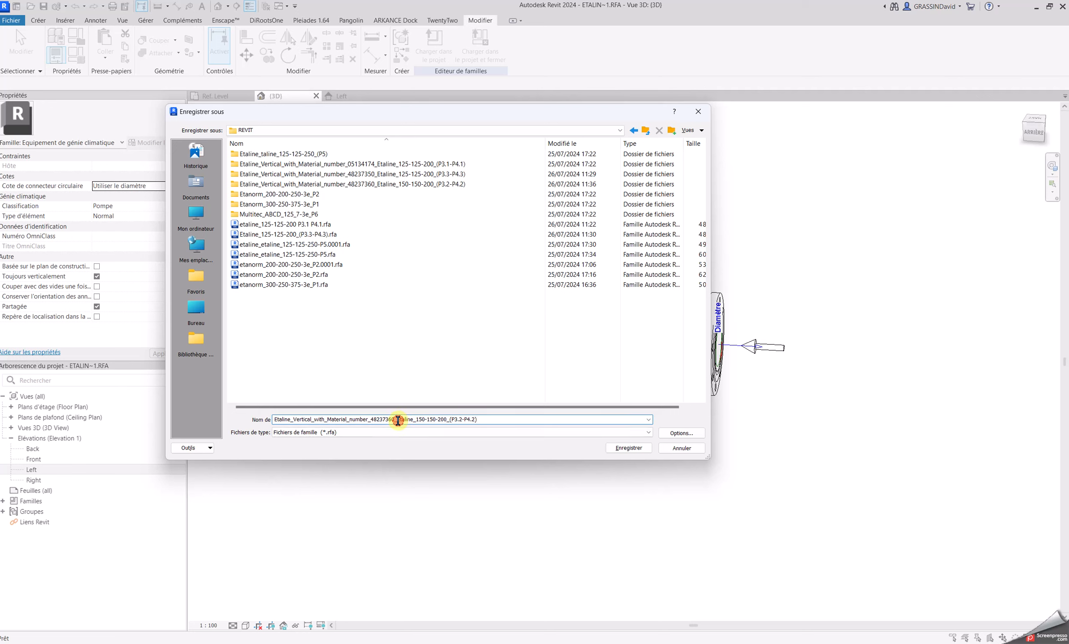
left_click_drag(397, 420, 241, 415)
key("BackSpace")
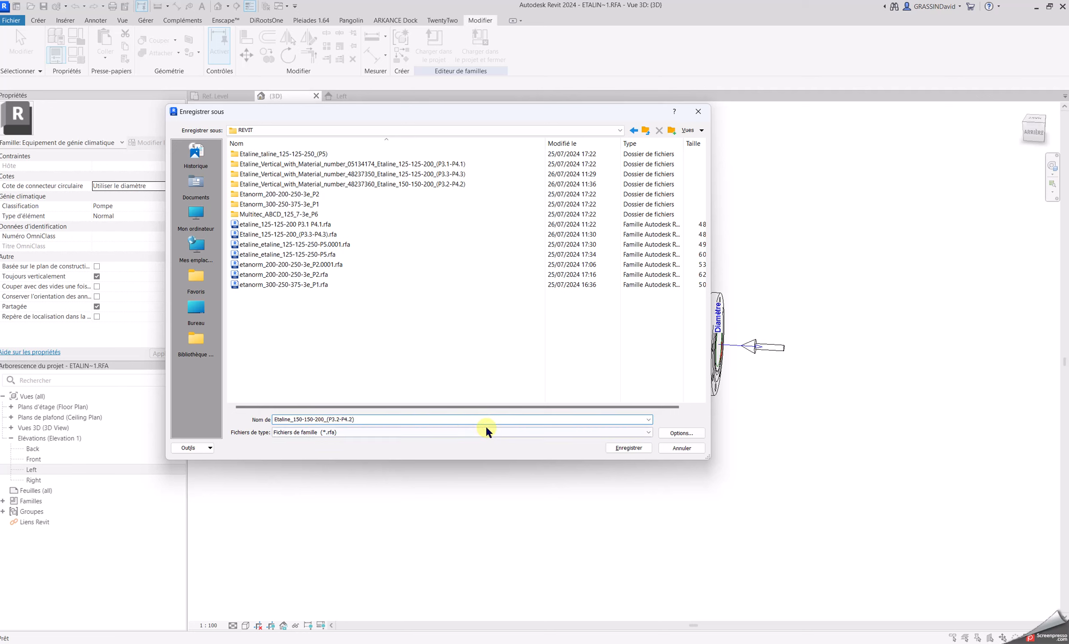
Step: Accept the file save options for backups and thumbnail, and save the family in the REVIT folder
left_click(682, 434)
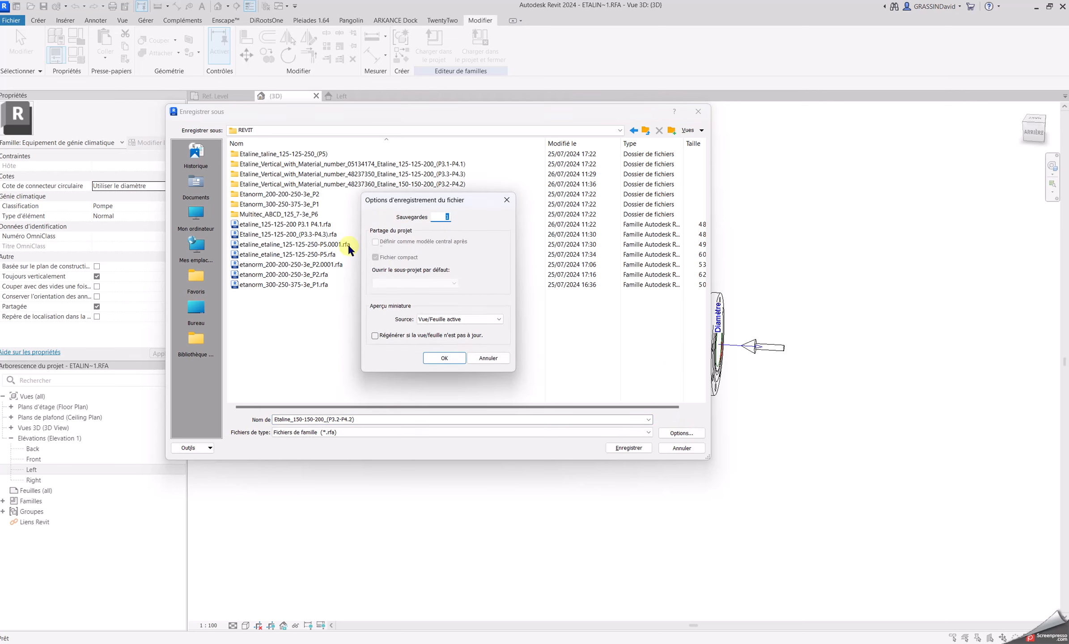
left_click(445, 358)
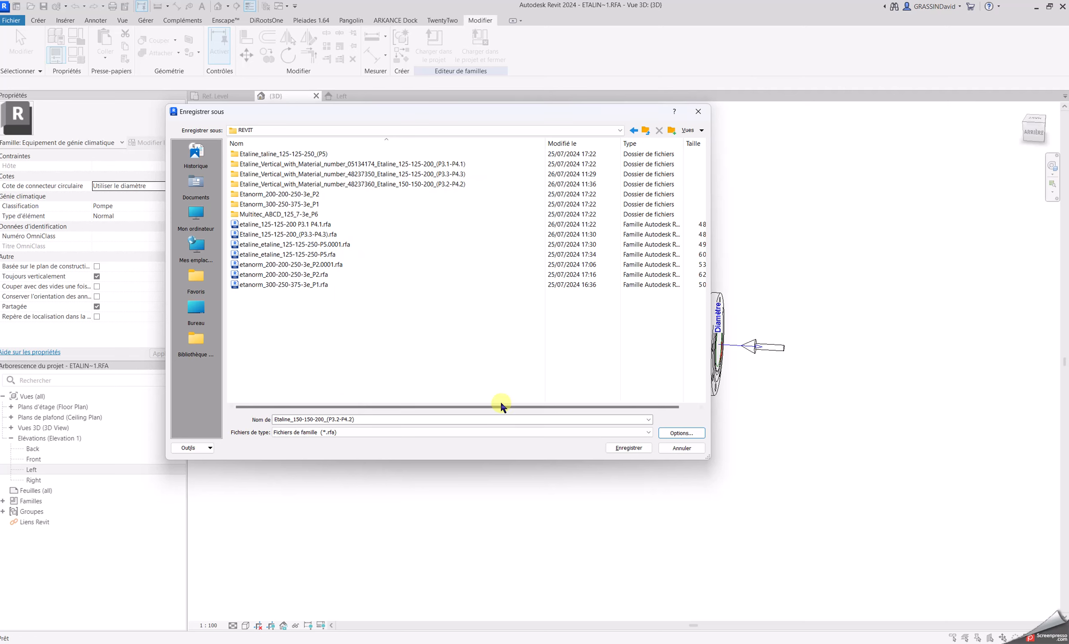
left_click(628, 448)
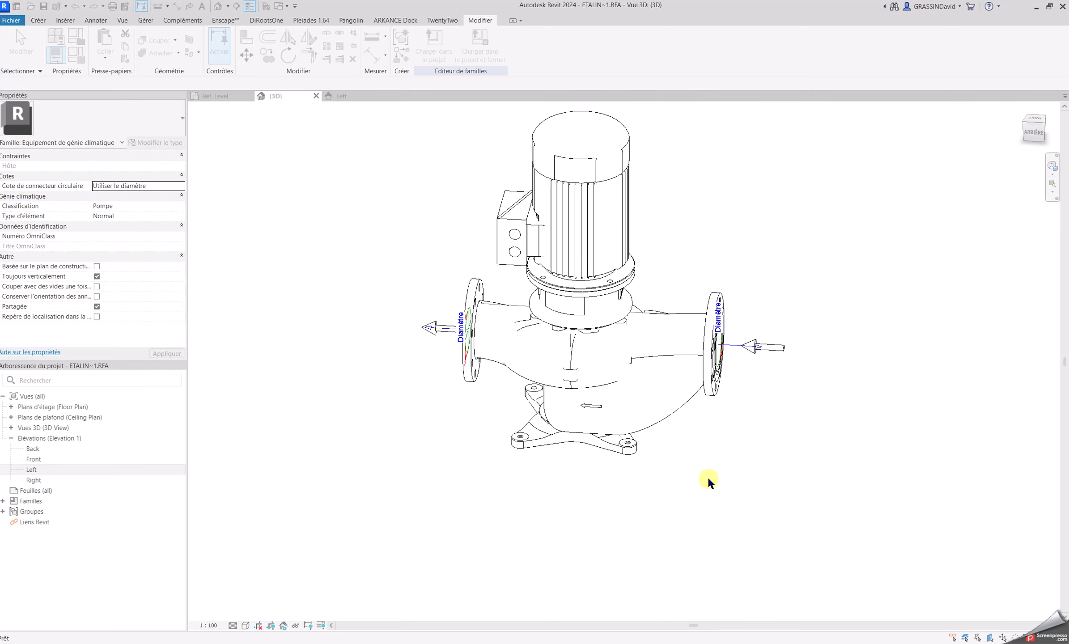
middle_click_drag(711, 475, 837, 412, "shift")
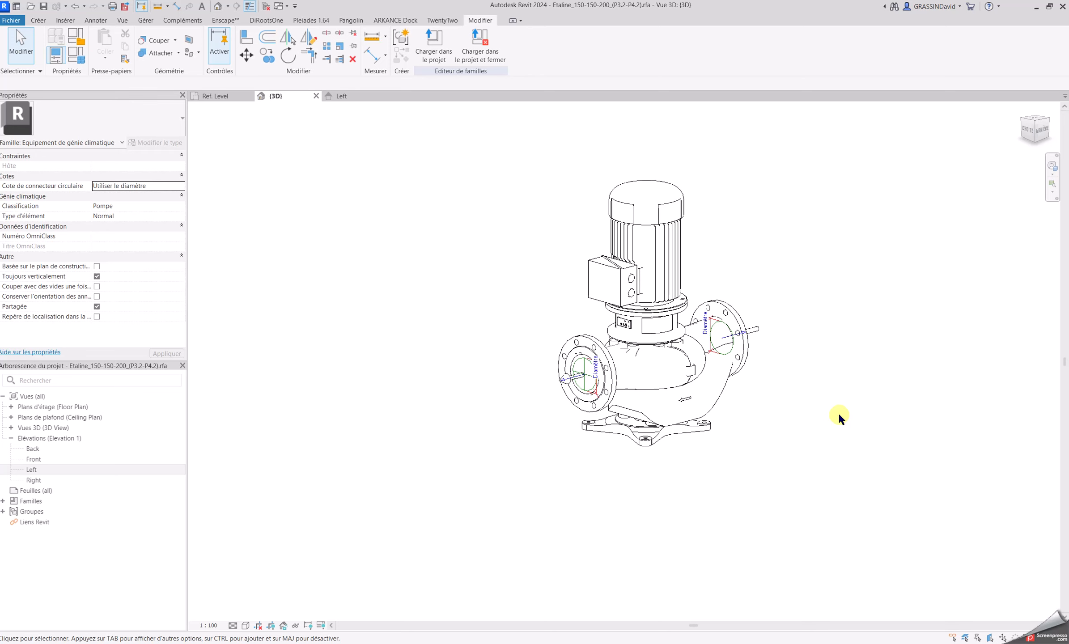